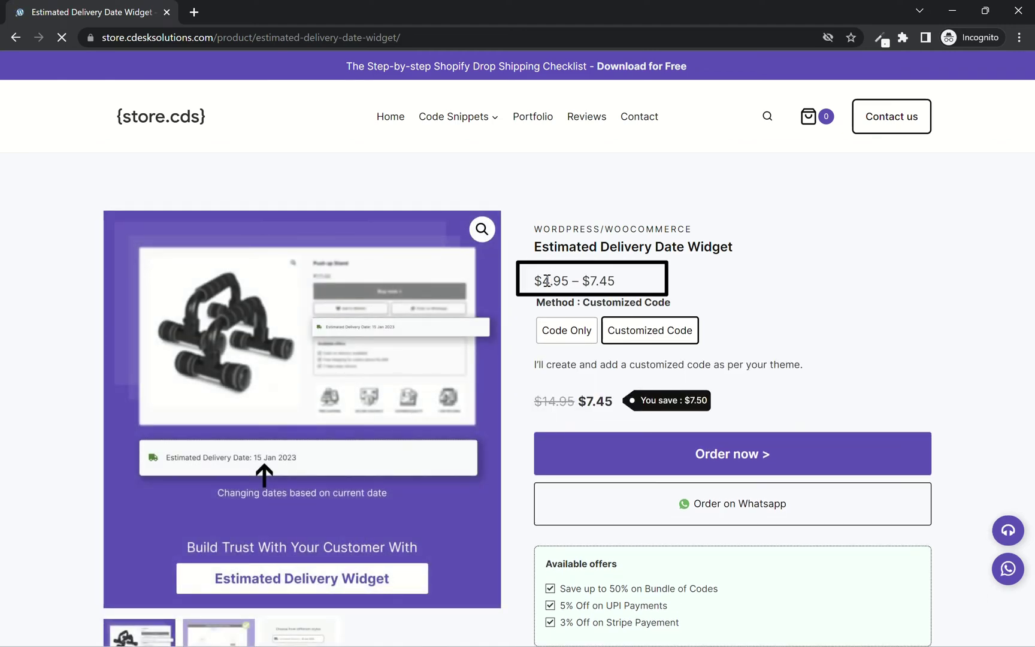
Step: Select the Code Only variation of the Estimated Delivery Date Widget to show its $4.95 price
left_click(570, 330)
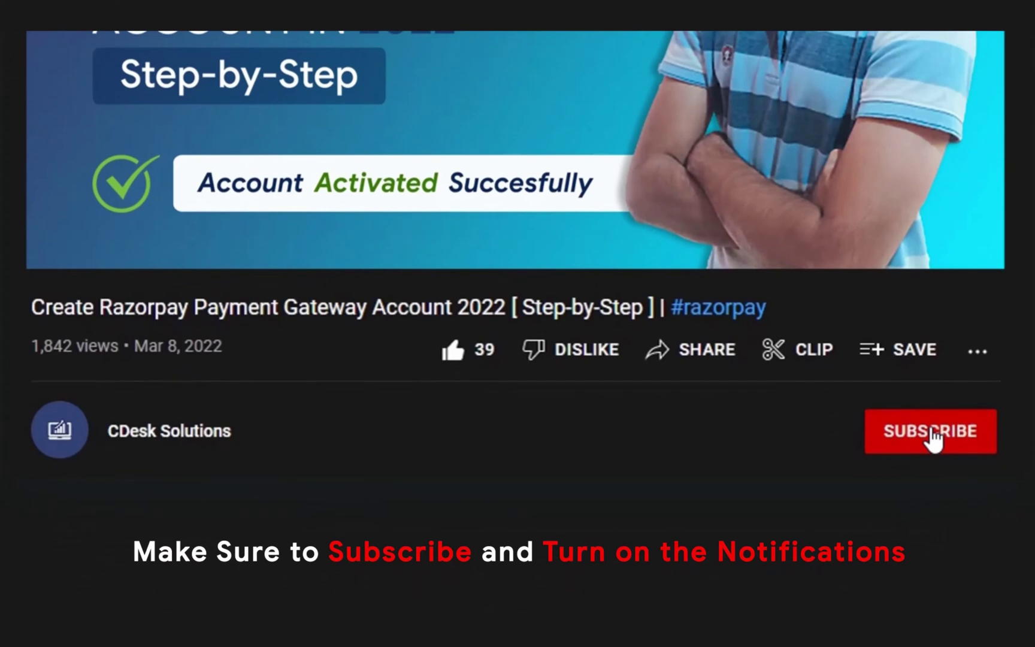
Step: Subscribe to the CDesk Solutions YouTube channel and bring up its notification bell options
left_click(934, 437)
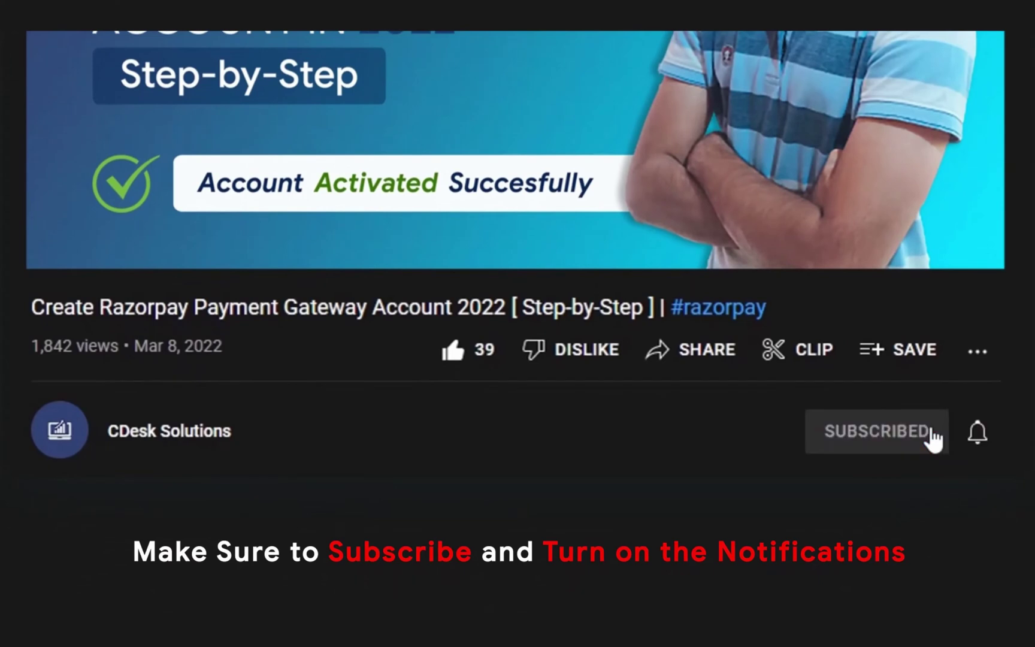
left_click(978, 431)
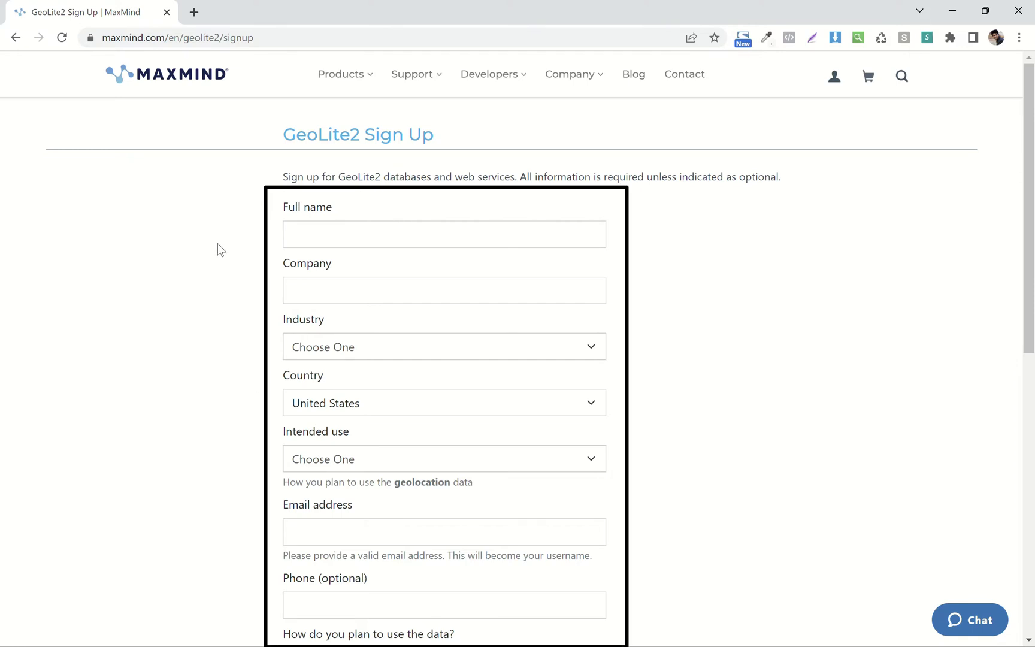
Step: Enter name and company, with Consulting/Business Support Services as industry and India as country
left_click(380, 235)
key("Tab")
type("Cdesk Solutions")
left_click(443, 346)
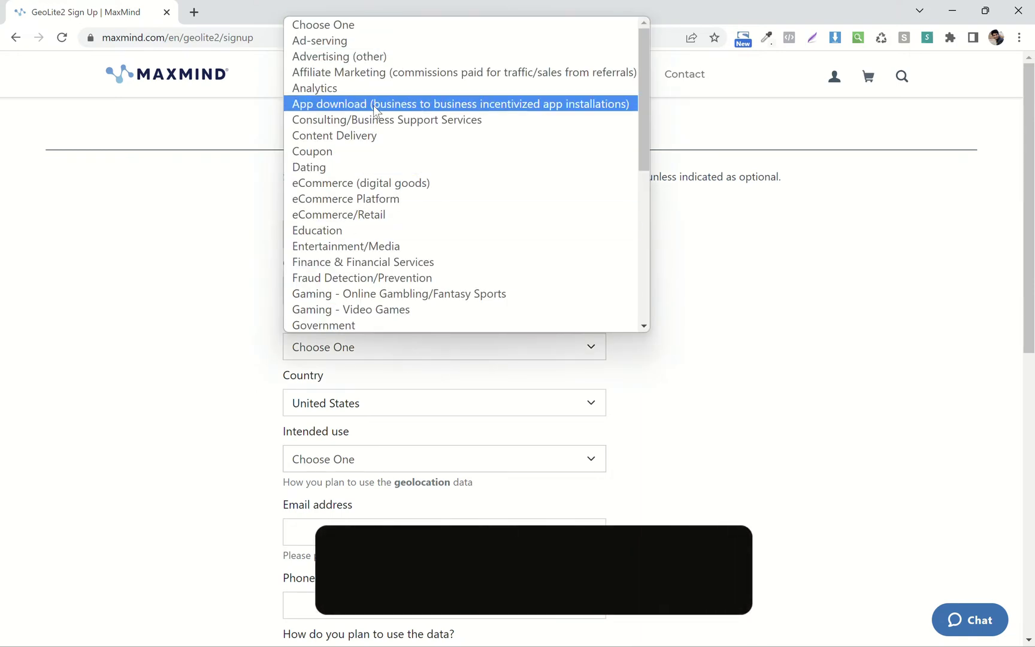
left_click(388, 121)
left_click(443, 403)
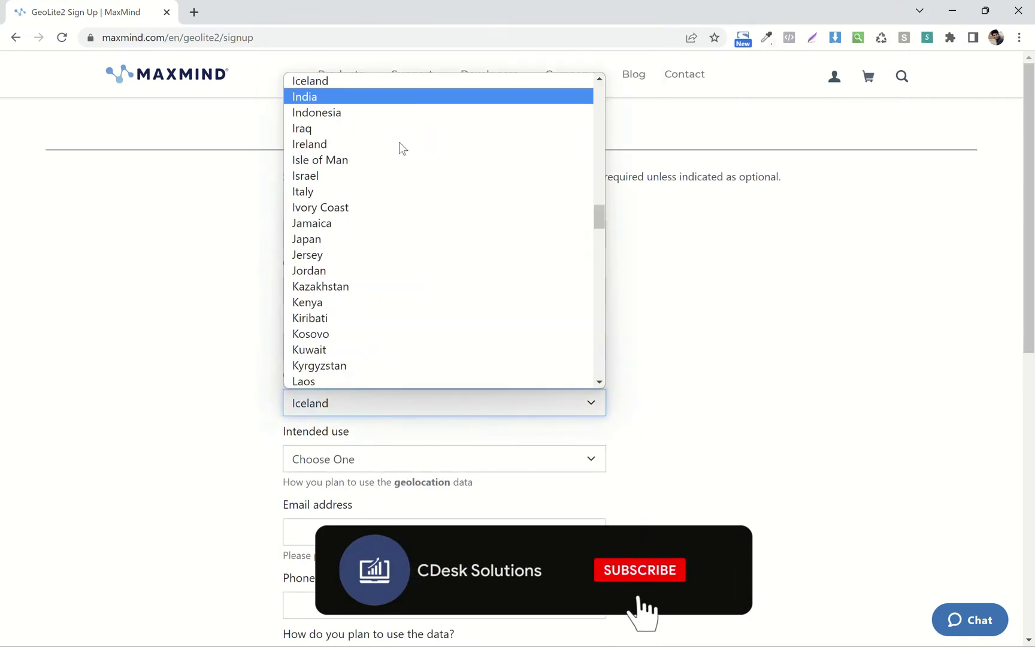
left_click(388, 98)
Step: Set intended use to Personalizing web content, add email and data-use description, and submit
left_click(348, 458)
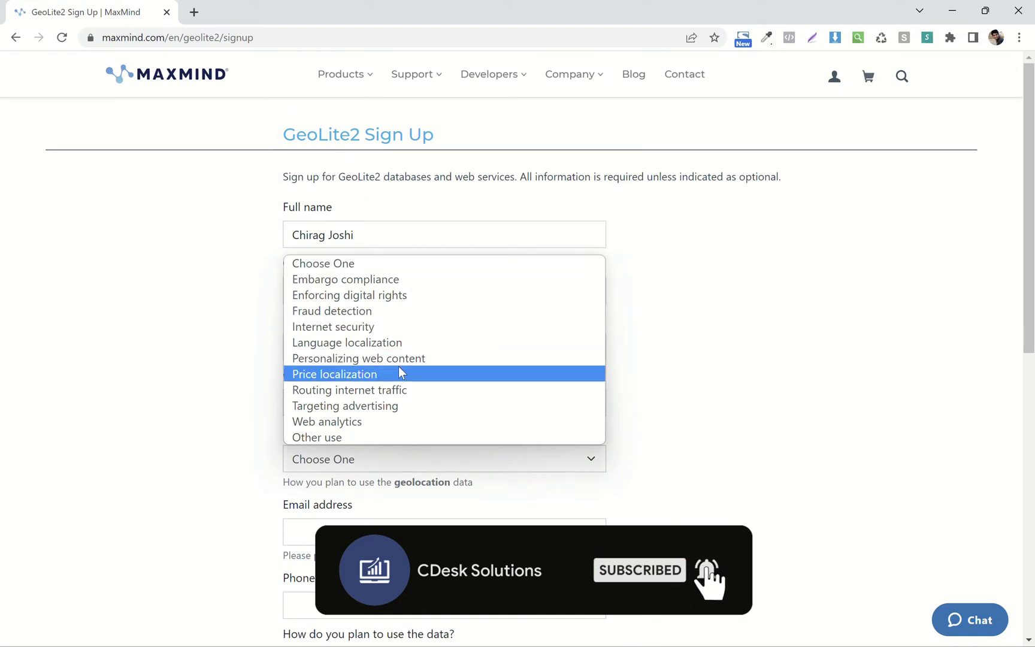
left_click(428, 359)
left_click(364, 532)
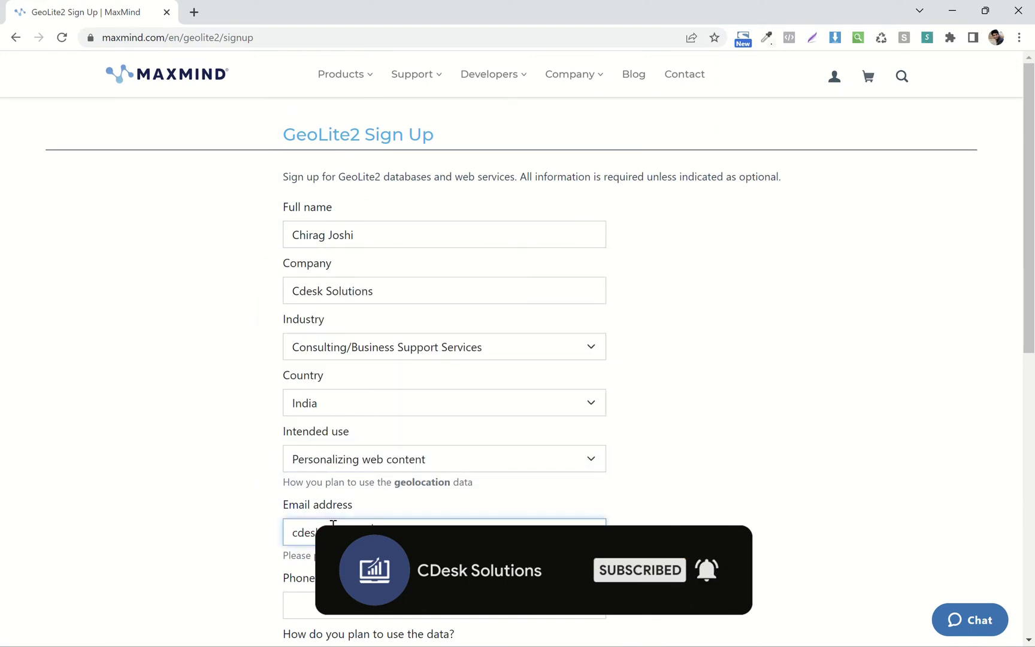
scroll(412, 513, "down", 5)
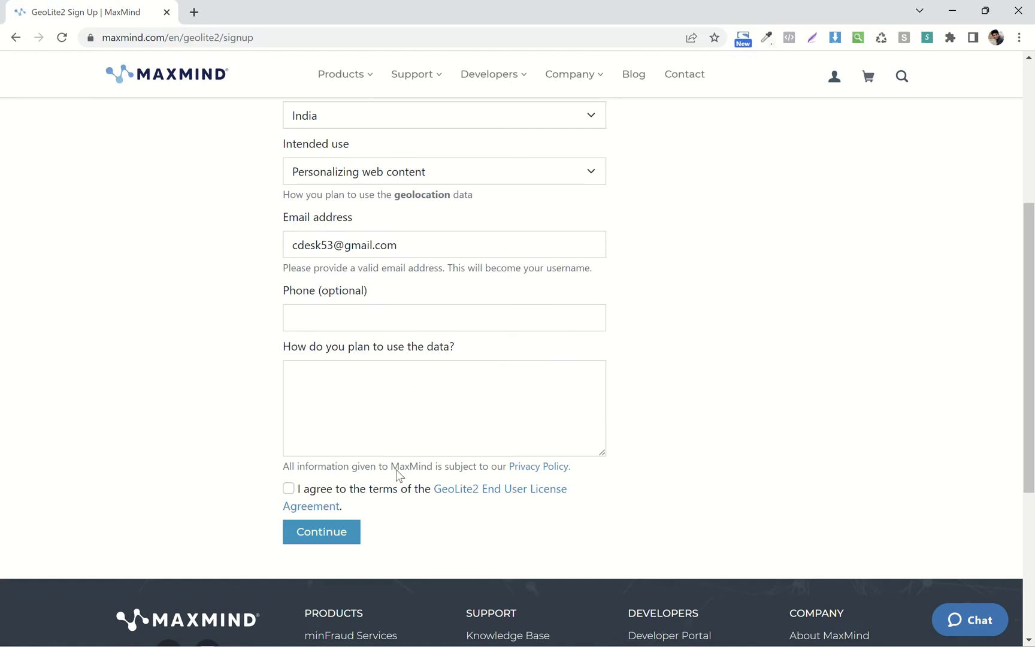
left_click(347, 388)
type("I am going to use MaxMind to identify the location f")
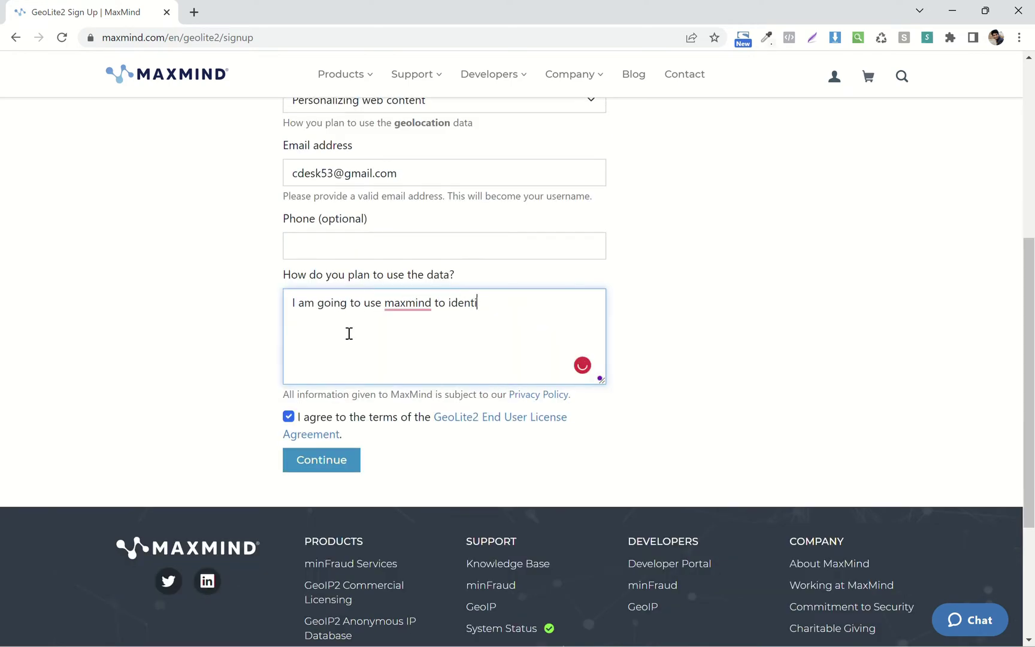
type(" the customer.")
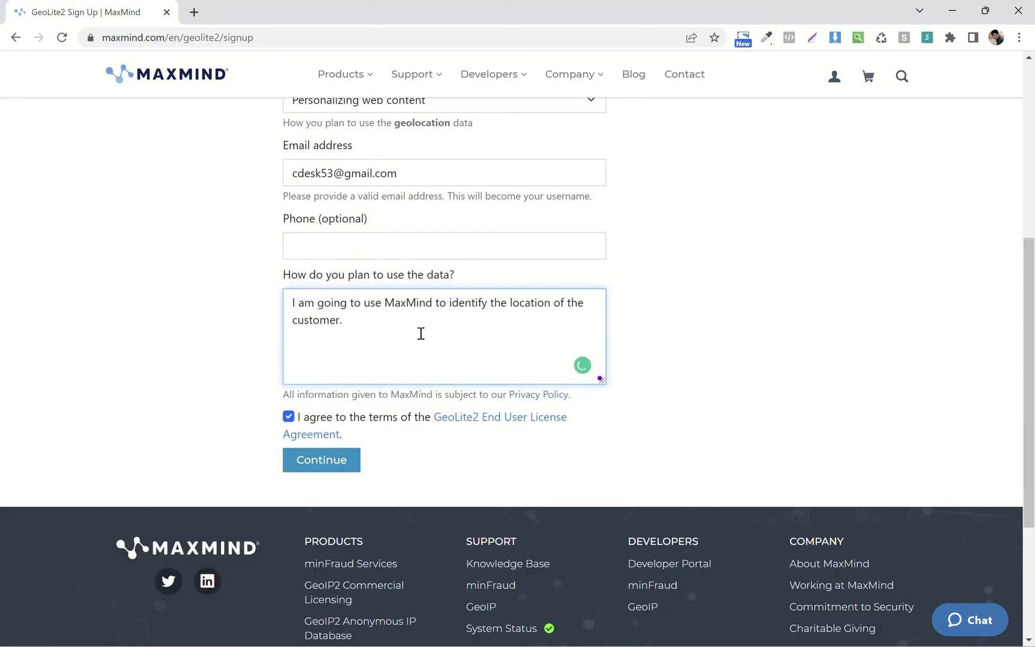
left_click(271, 336)
left_click(322, 459)
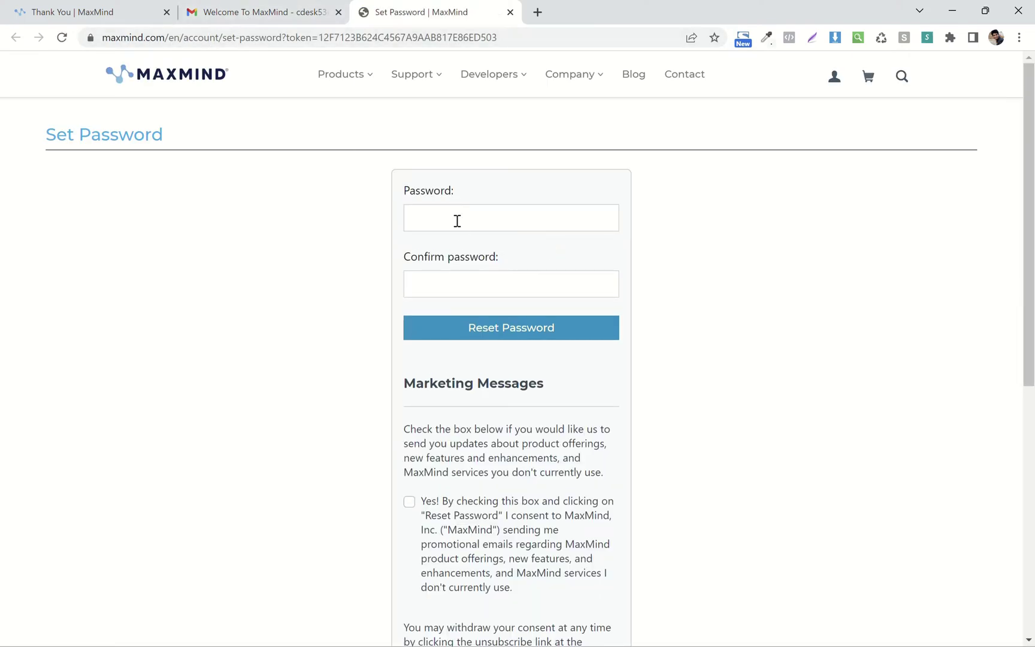
Step: Set and confirm the new MaxMind account password, letting Chrome remember it
left_click(460, 218)
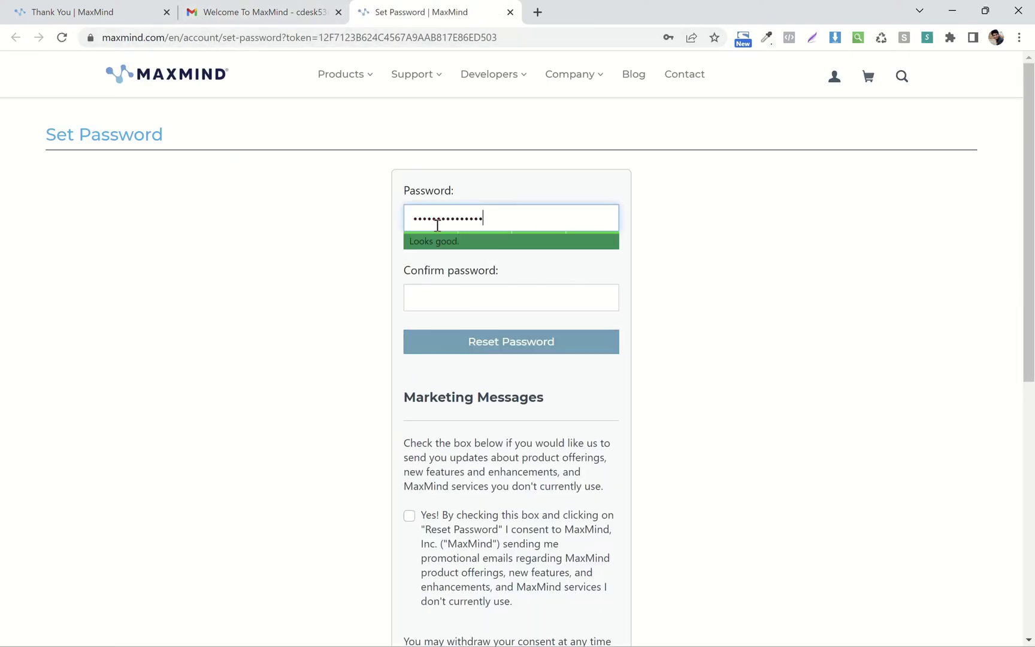
key("Tab")
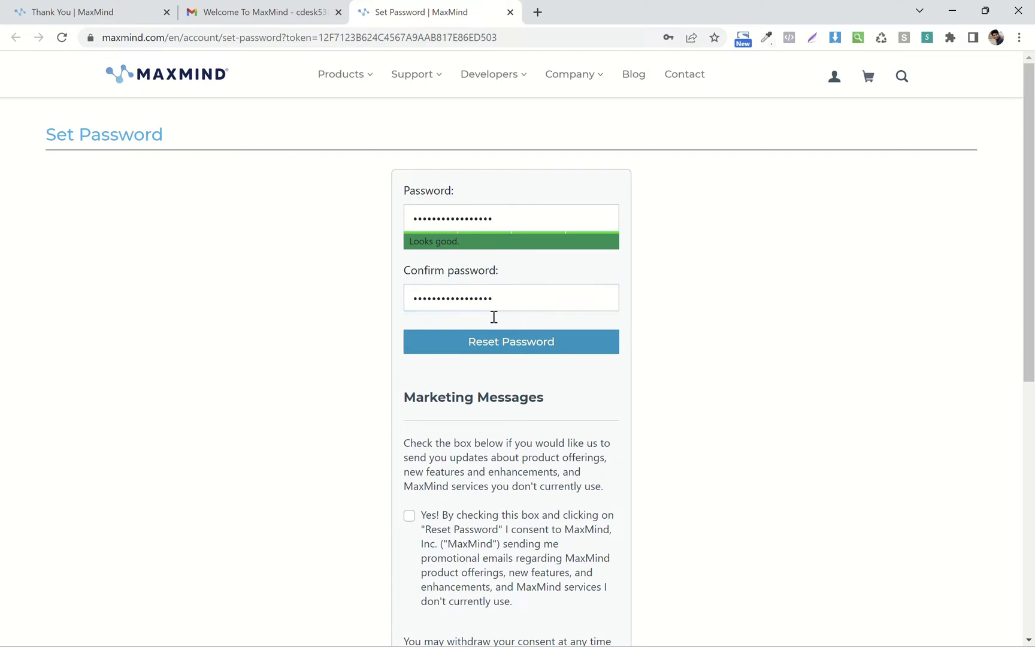
left_click(542, 345)
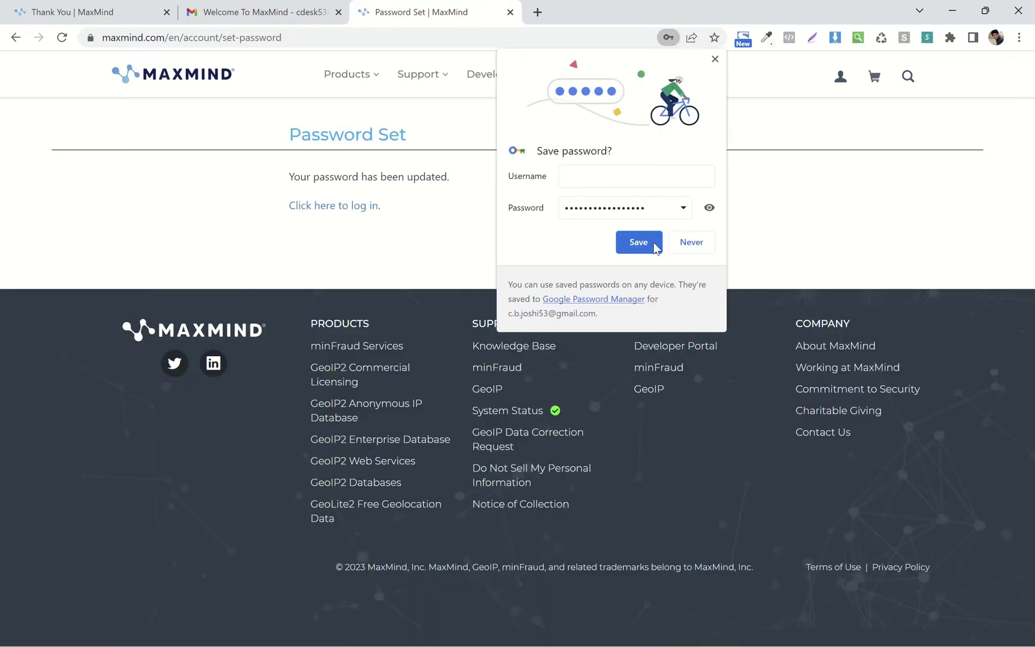
left_click(640, 242)
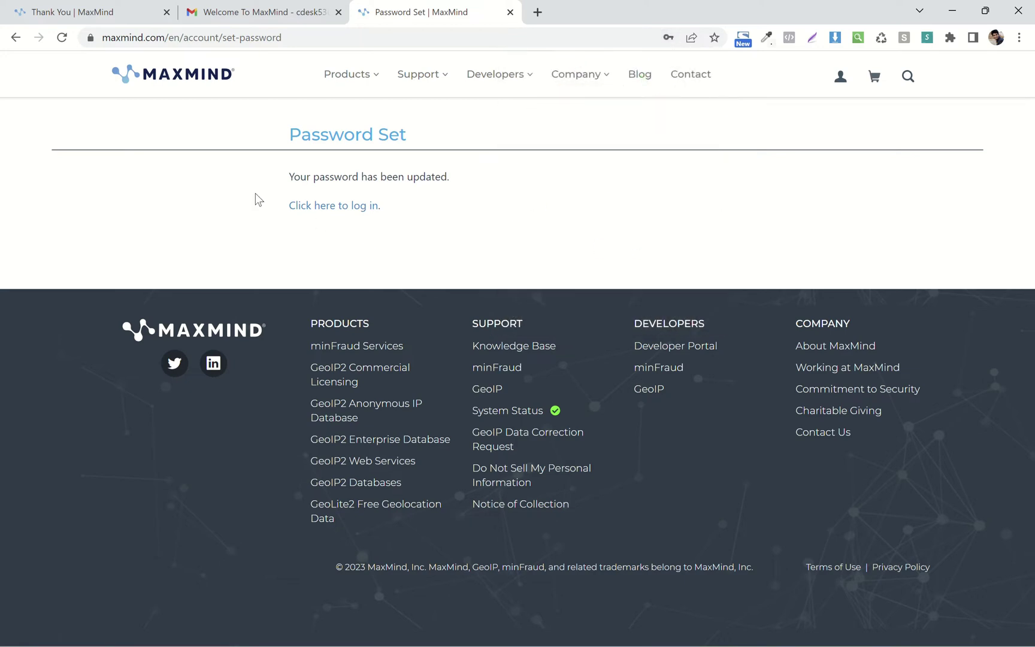
Step: Log in to the new MaxMind account and reach the Account Summary
left_click(323, 206)
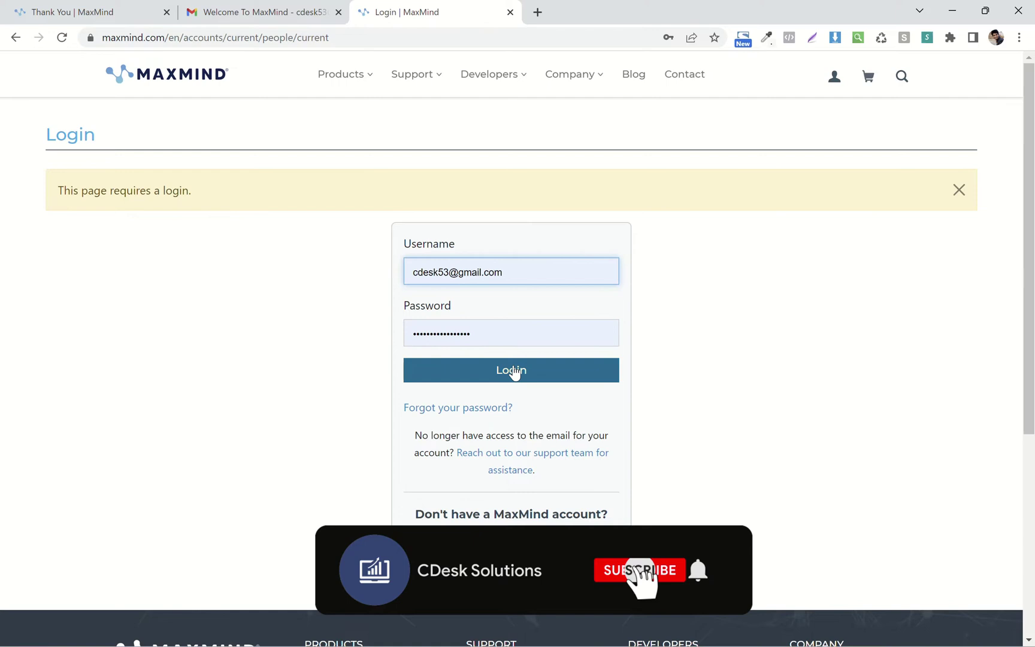
left_click(511, 371)
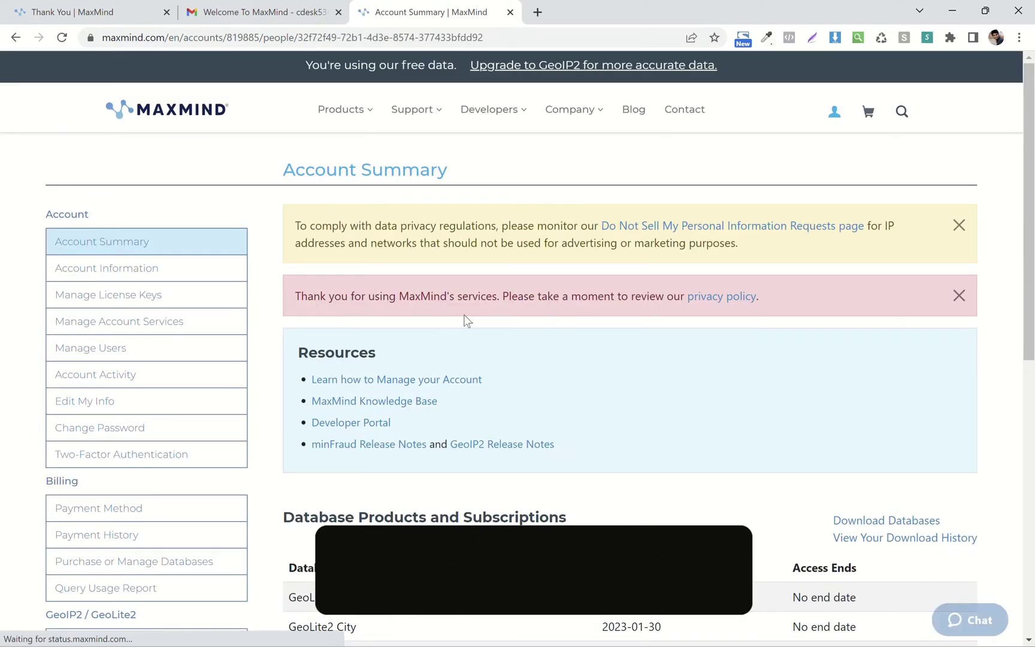
left_click(733, 297)
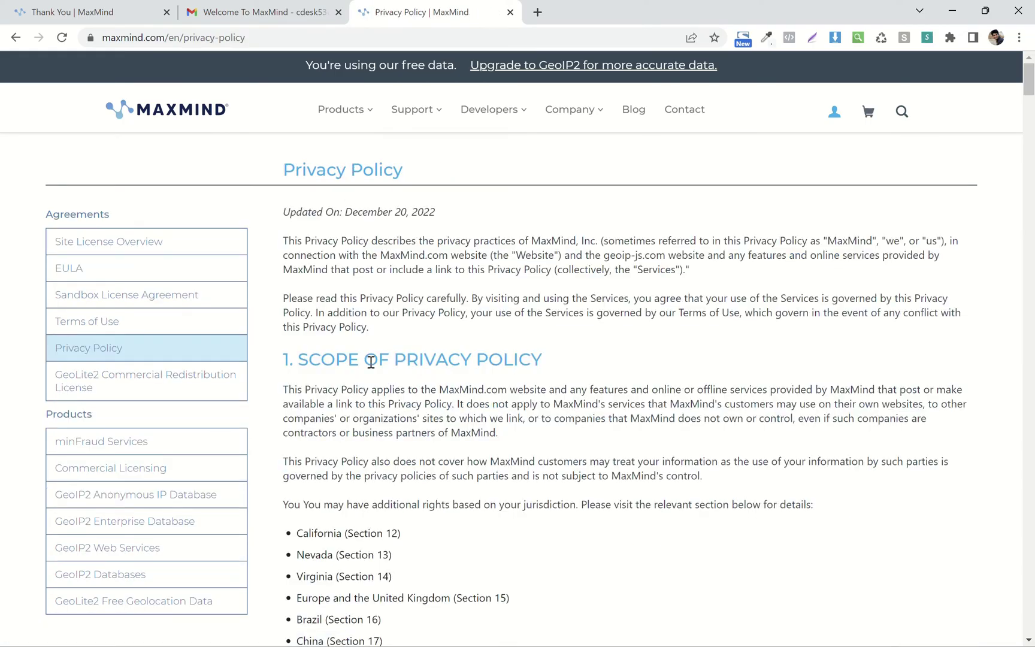
scroll(371, 363, "down", 10)
scroll(370, 363, "up", 15)
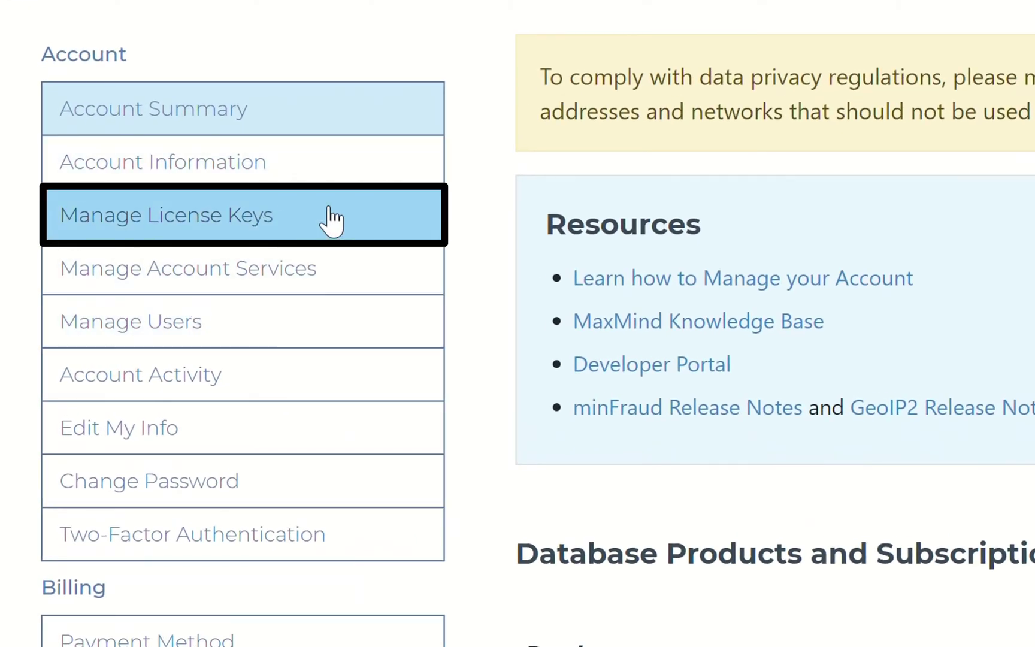
Step: Generate a MaxMind license key described 'CDesk Solutions', not for GeoIP Update, and copy it
left_click(333, 217)
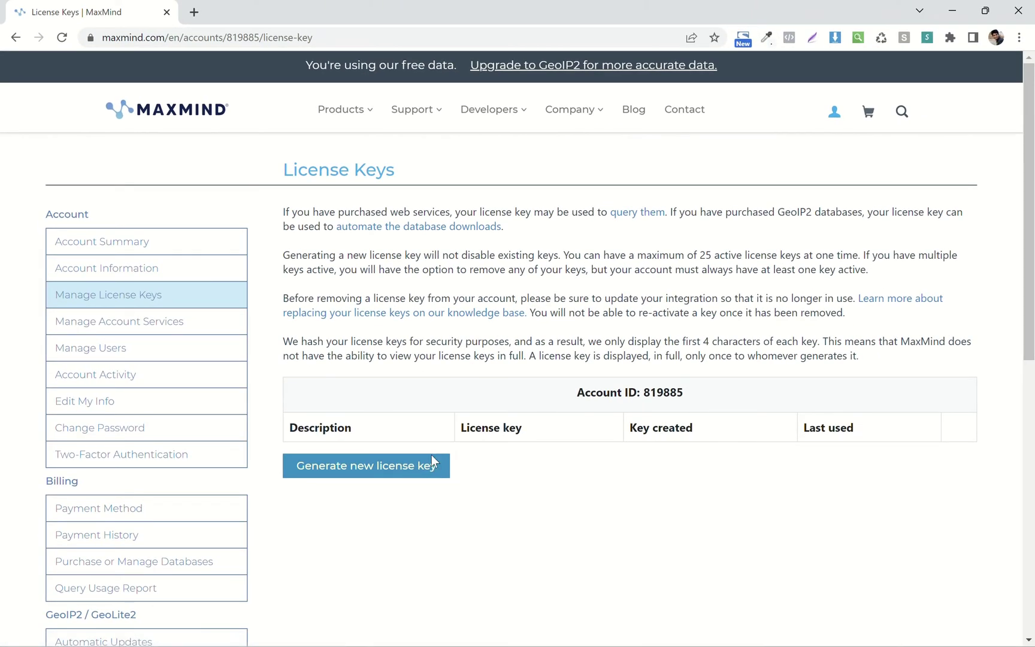
left_click(364, 467)
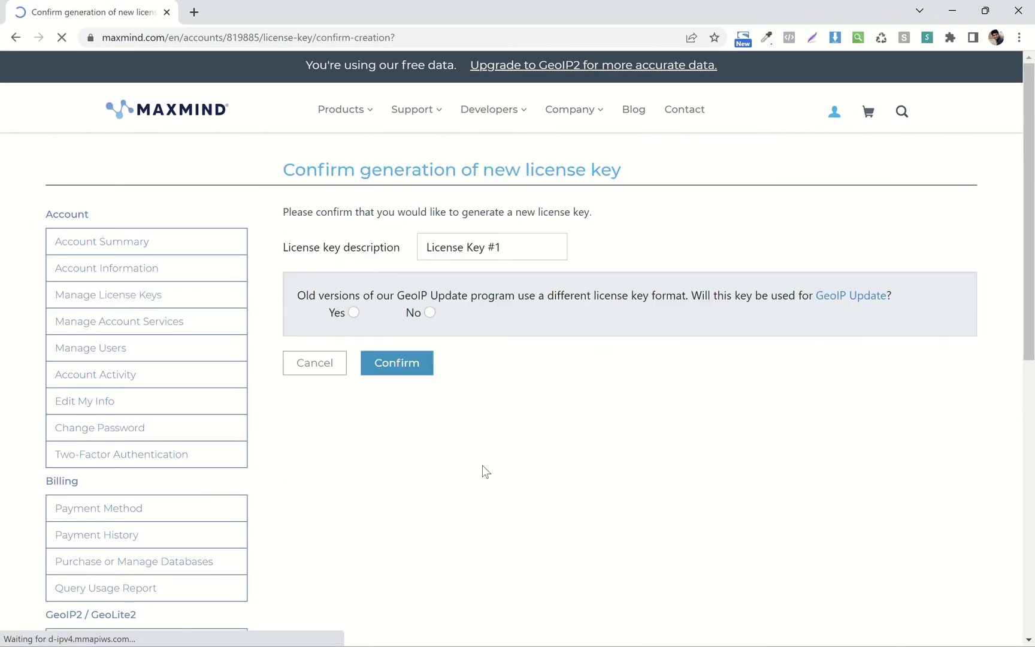
left_click(528, 248)
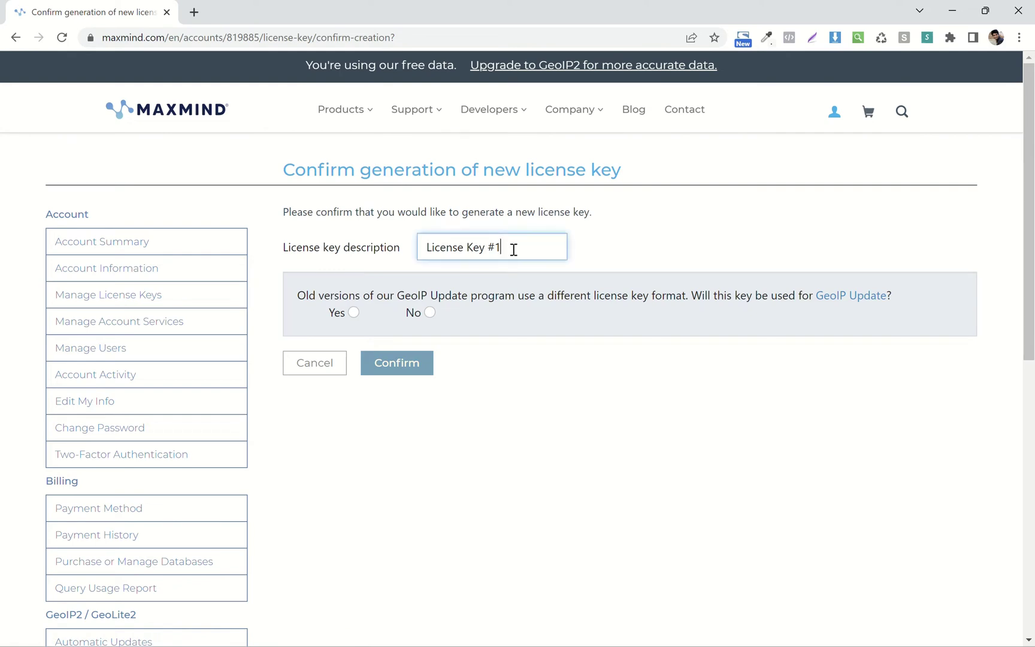
key("ctrl+a")
type("CDesk Soluto")
left_click(492, 257)
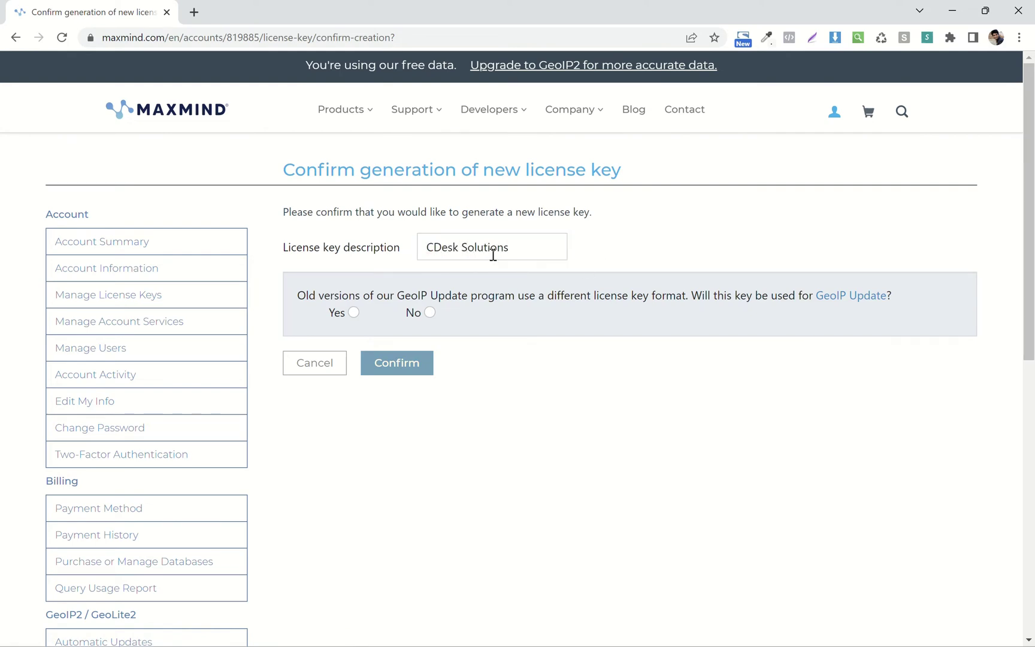
left_click(430, 313)
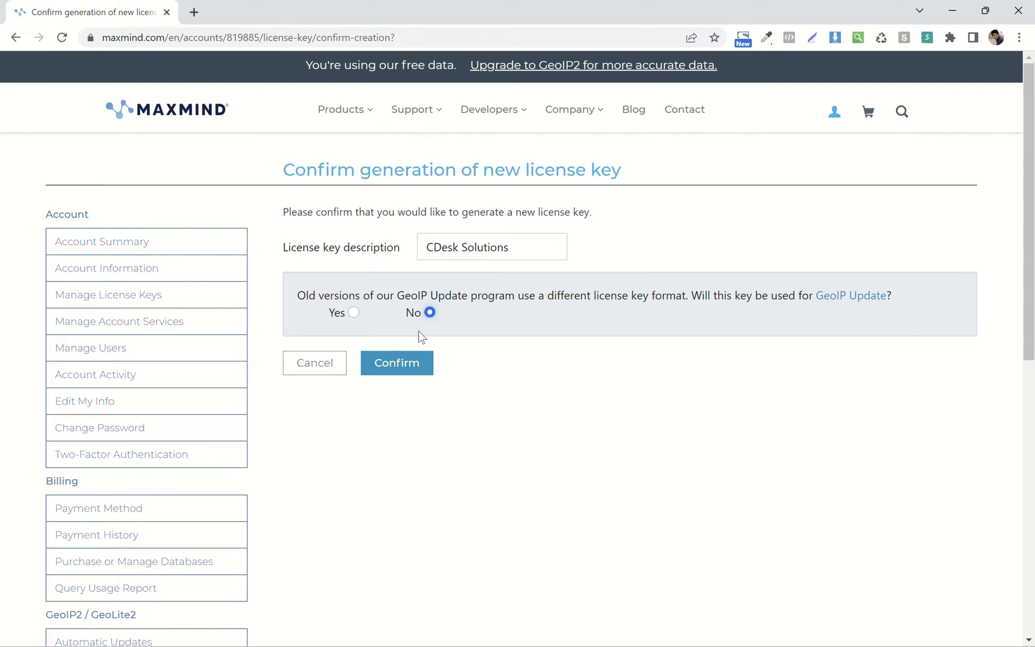
left_click(403, 366)
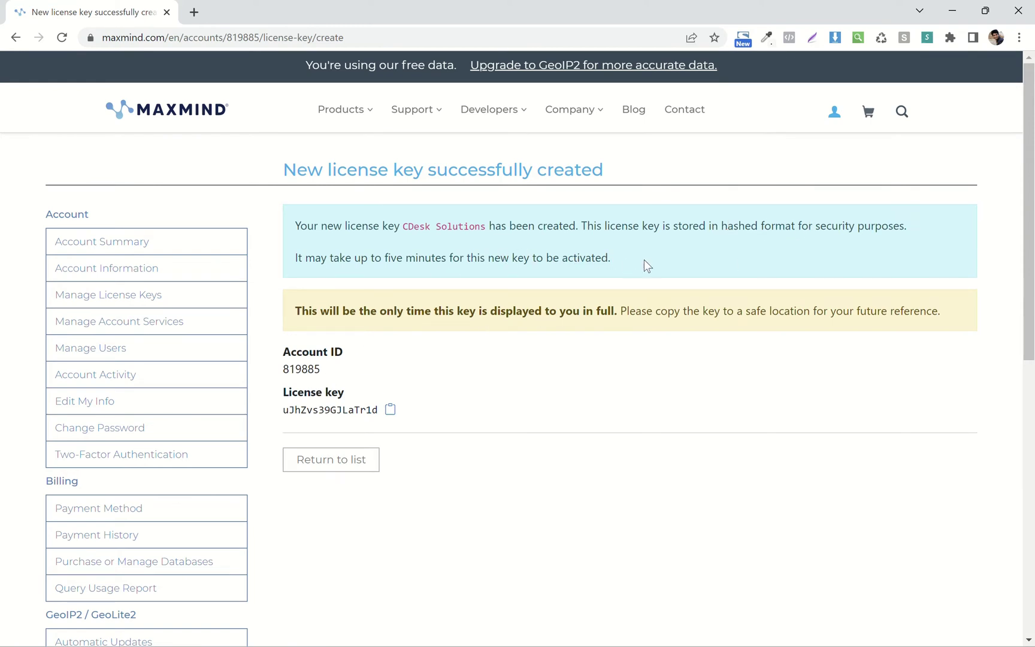
left_click(392, 410)
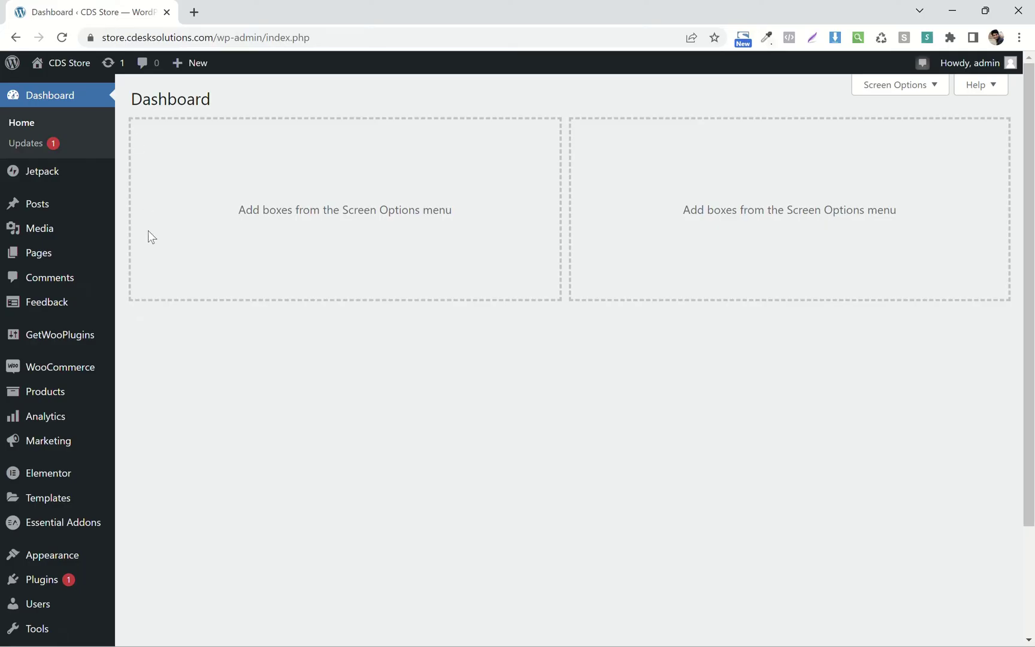
mouse_move(119, 253)
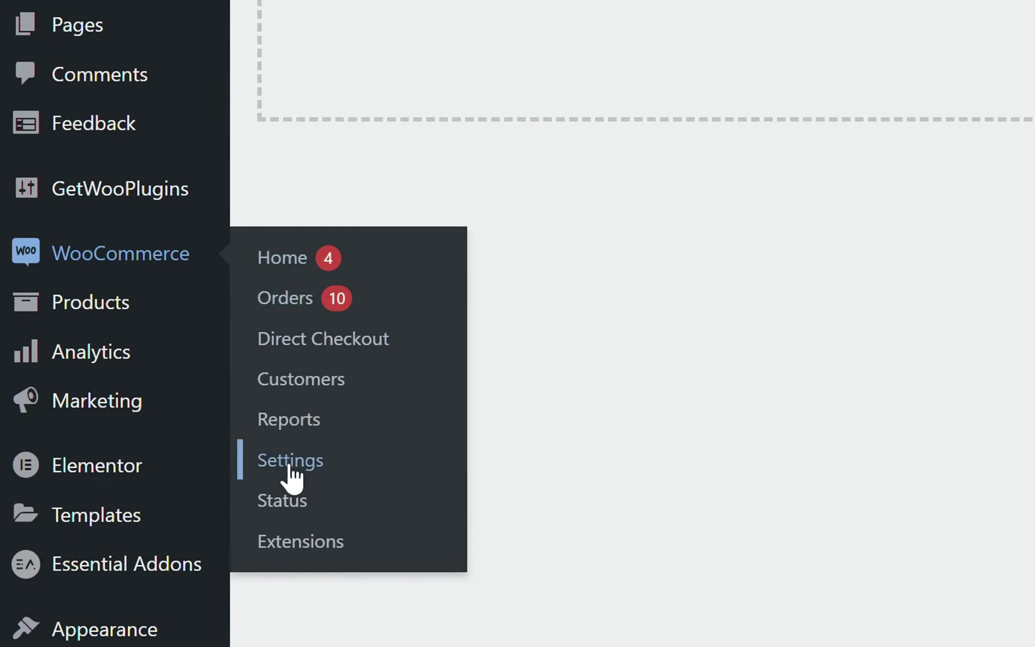
Step: Keep WooCommerce's General setting Default customer location on Geolocate
left_click(291, 463)
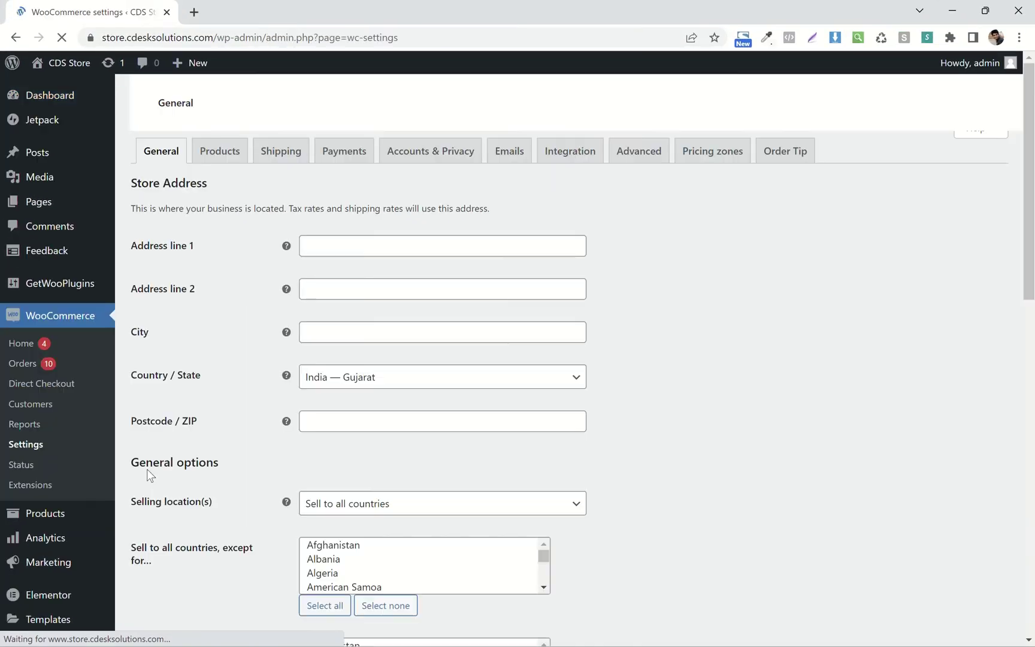
scroll(222, 346, "down", 4)
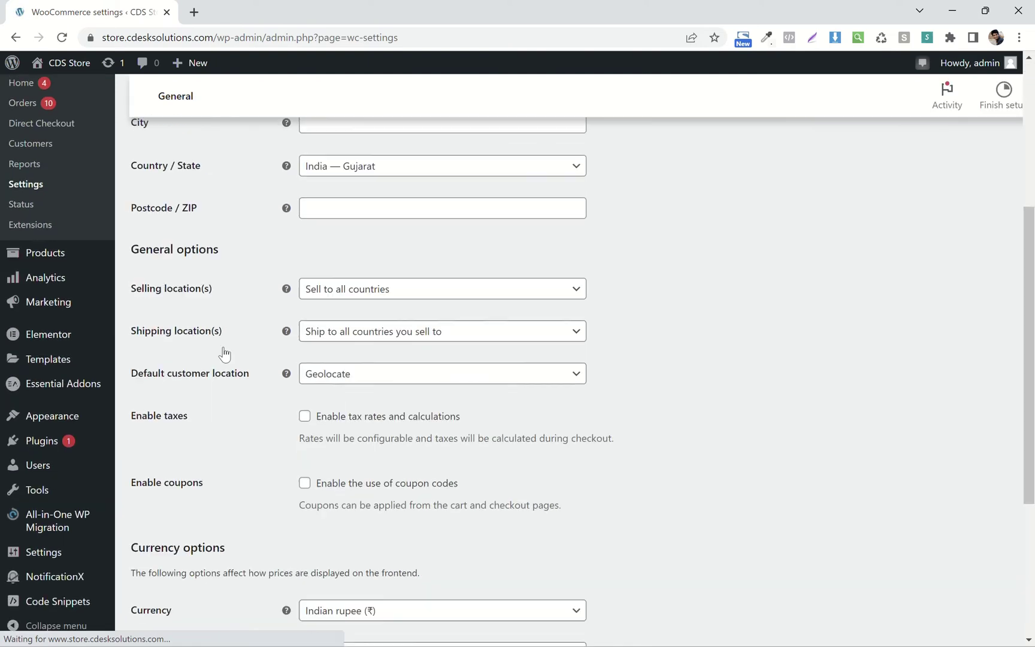
scroll(195, 340, "down", 1)
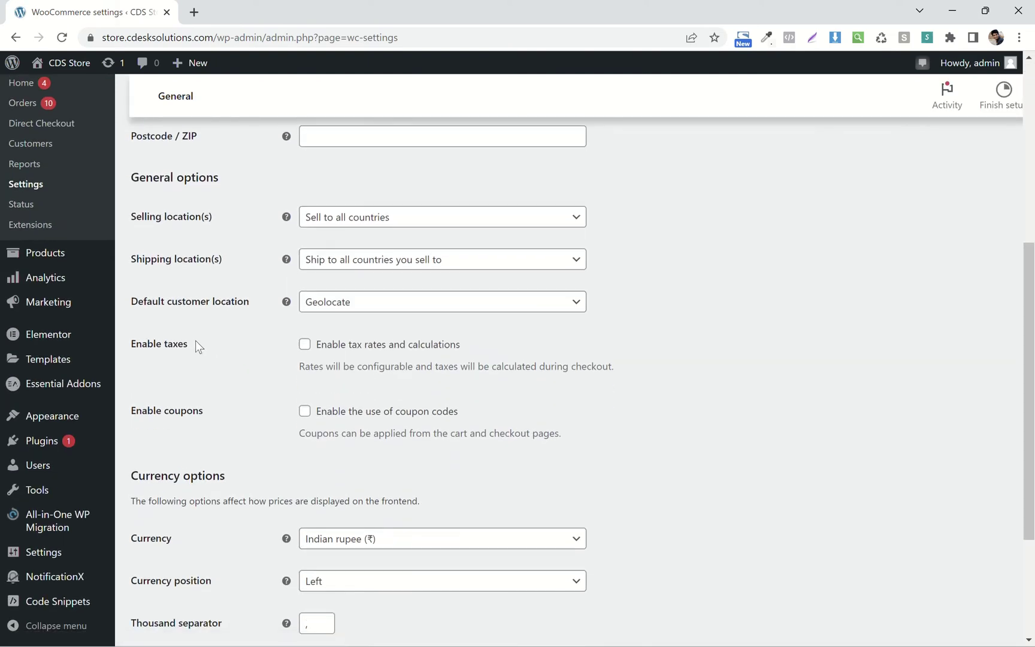
left_click(348, 302)
left_click(368, 374)
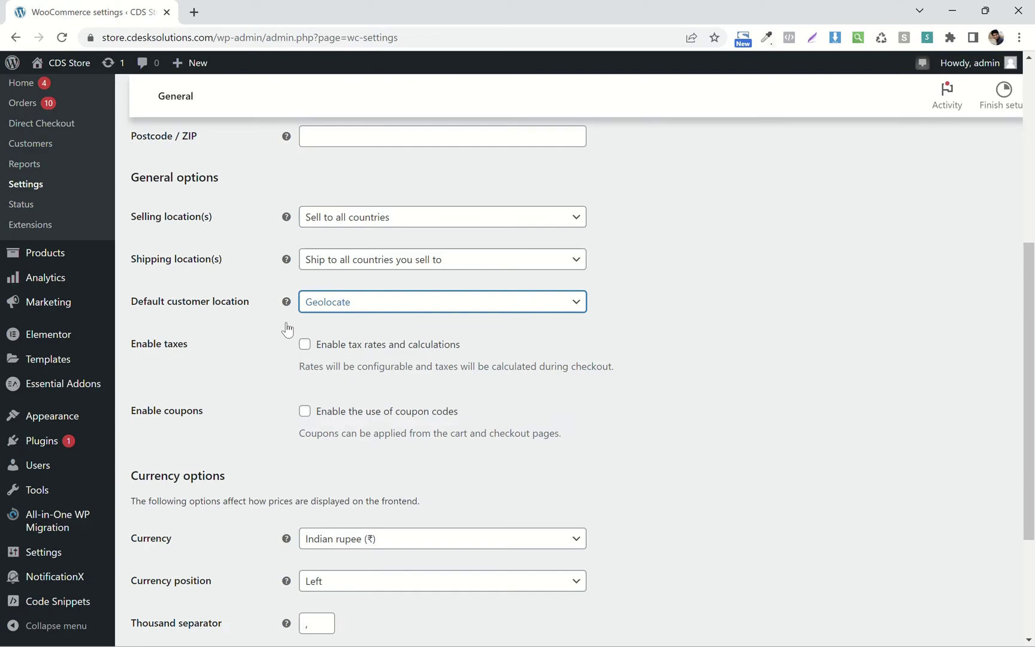
scroll(260, 329, "down", 2)
scroll(259, 328, "down", 2)
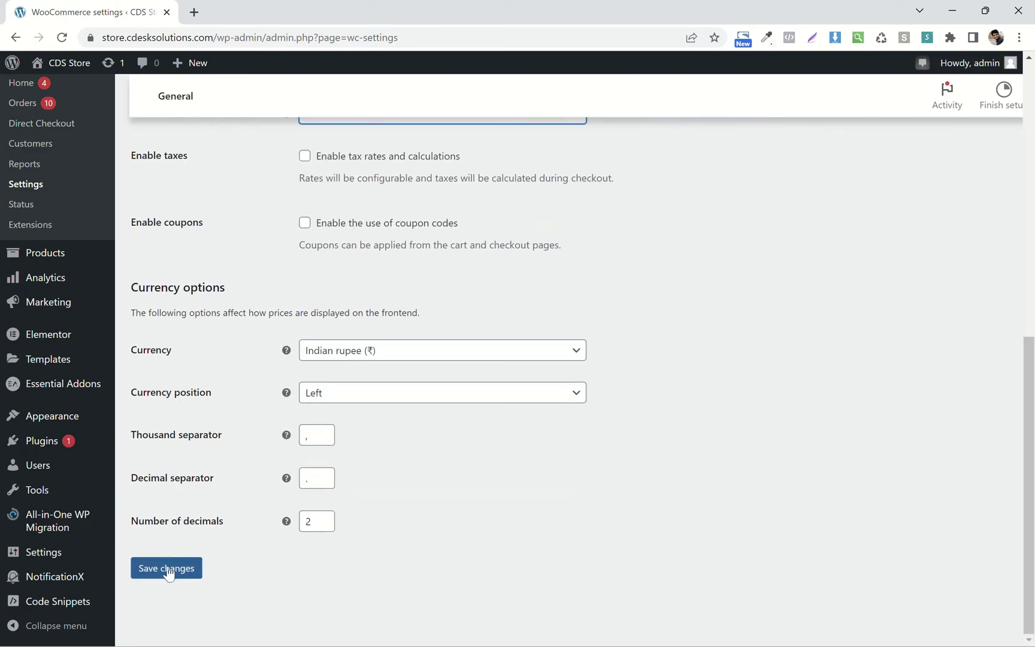
scroll(236, 560, "up", 10)
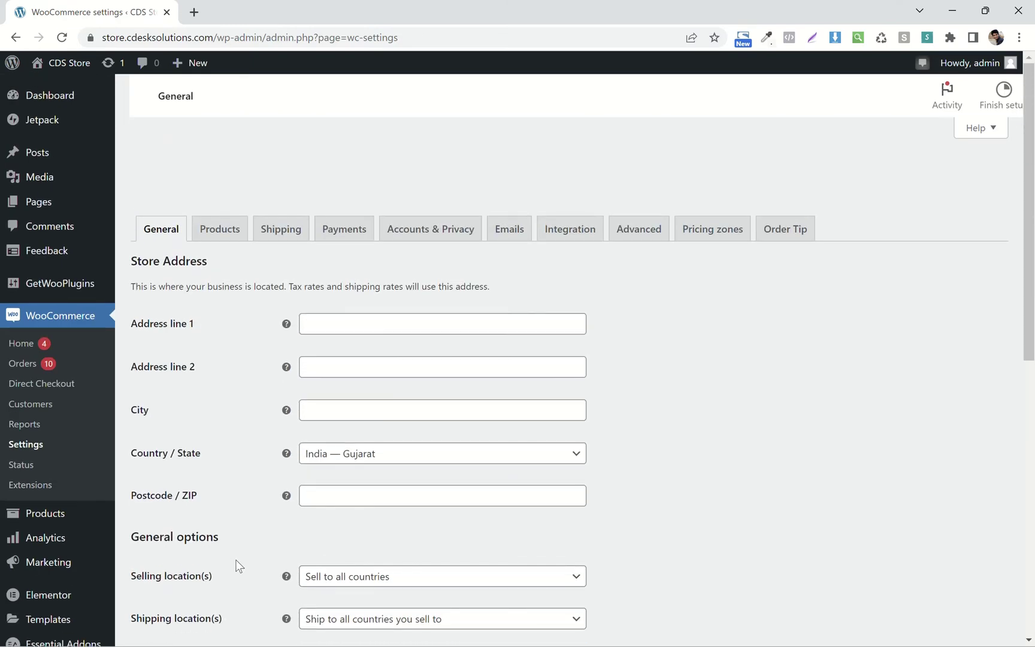
Step: Paste and save the MaxMind license key in Integration settings, then dismiss Chrome's password prompt
left_click(569, 229)
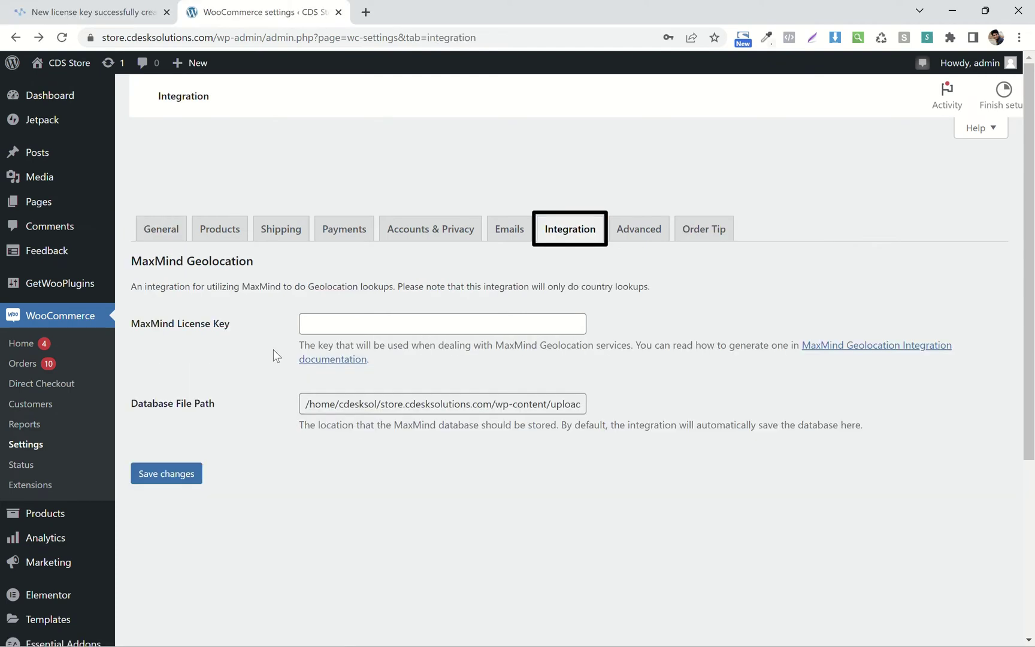
left_click(333, 321)
key("ctrl+v")
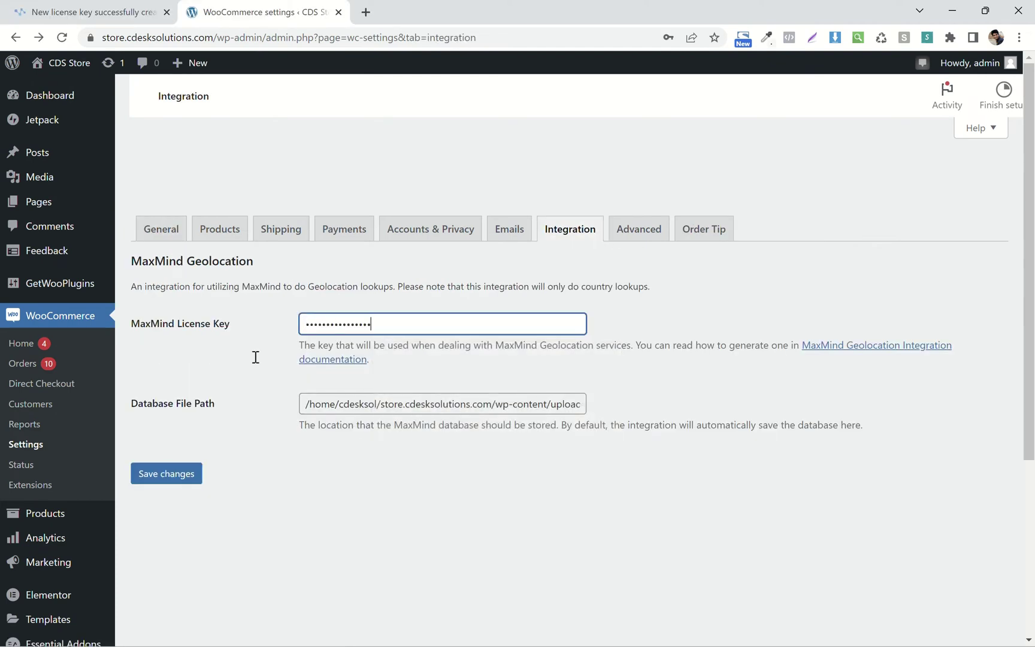
left_click(181, 476)
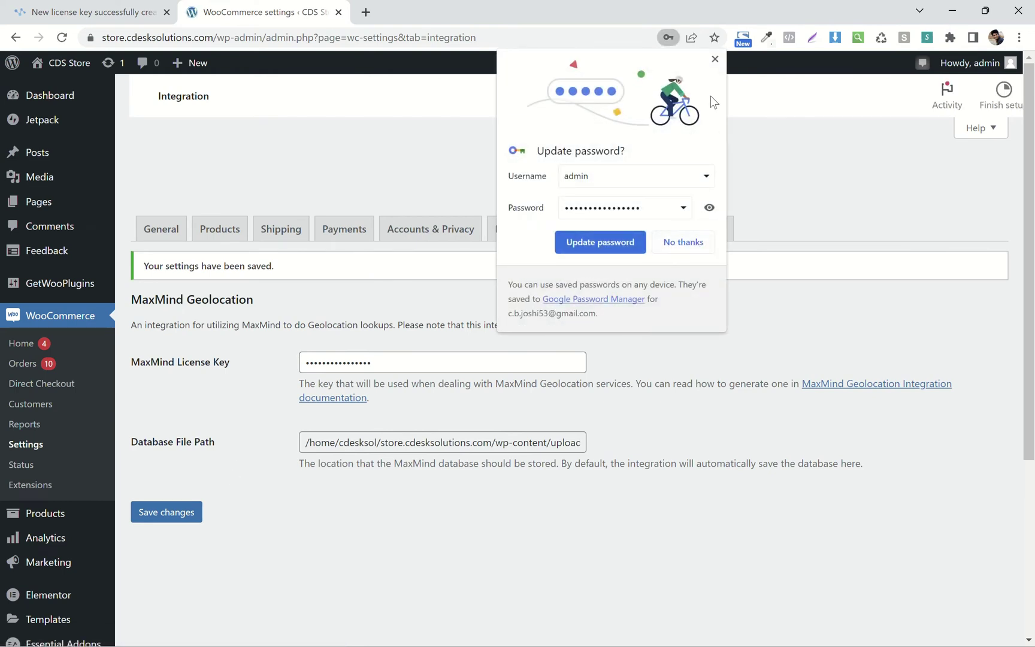
left_click(716, 61)
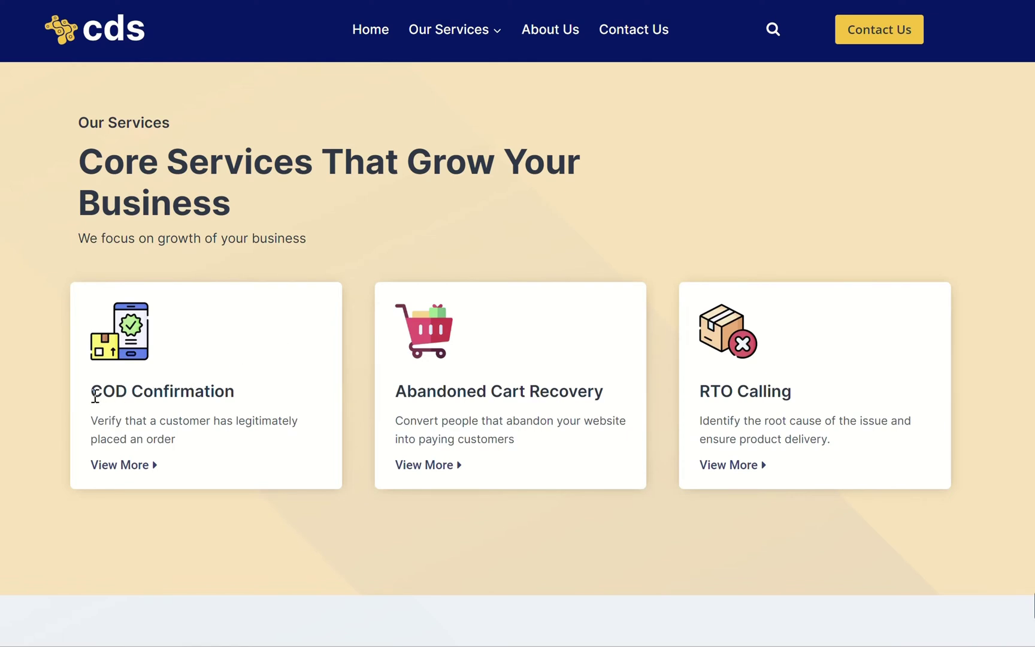
left_click_drag(91, 393, 249, 400)
left_click_drag(397, 391, 604, 391)
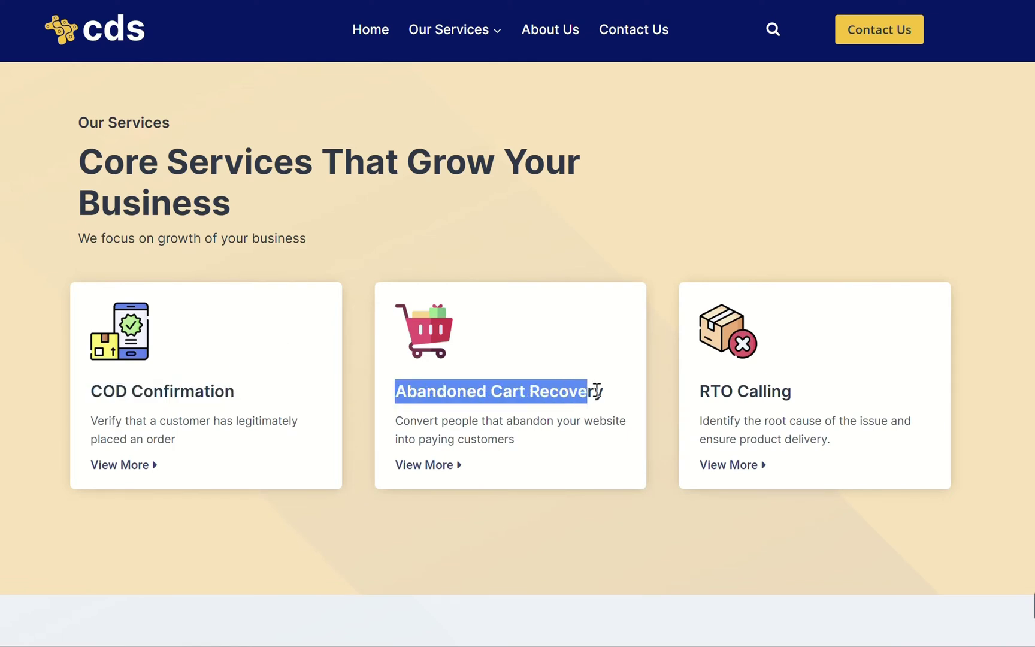
left_click_drag(701, 394, 807, 393)
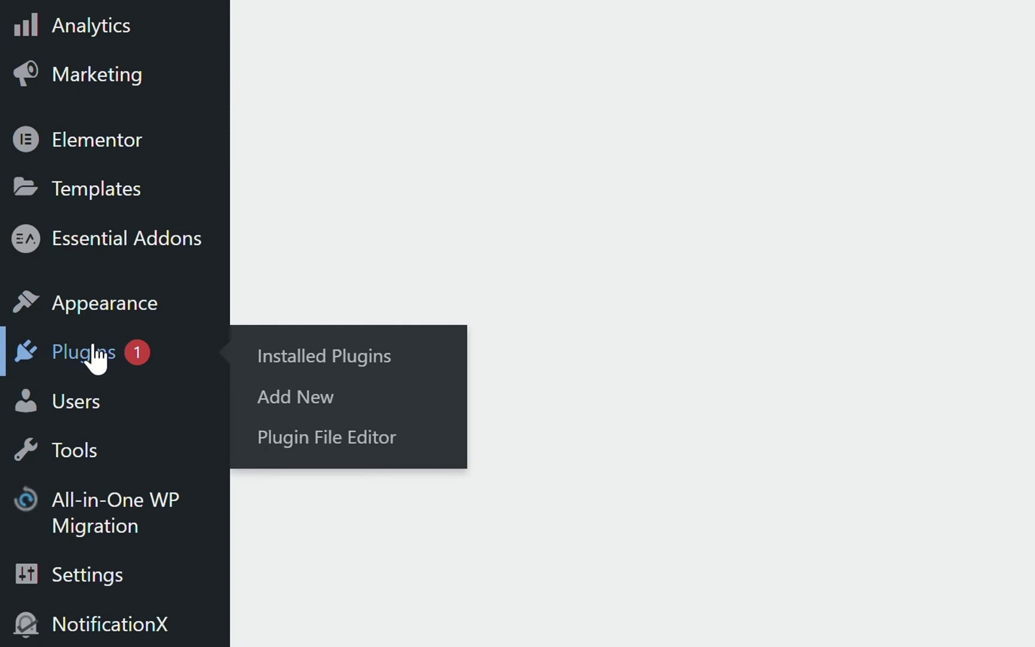
Step: Search 'price currency', then install and activate Price Based on Country for WooCommerce
left_click(312, 397)
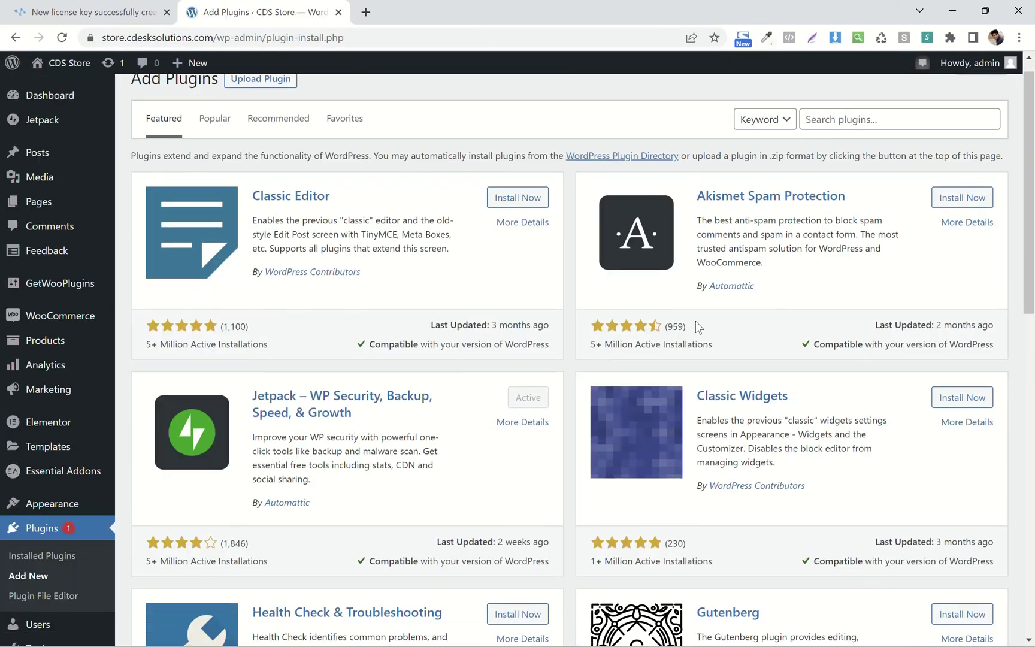
left_click(878, 145)
type("price")
type(" cu")
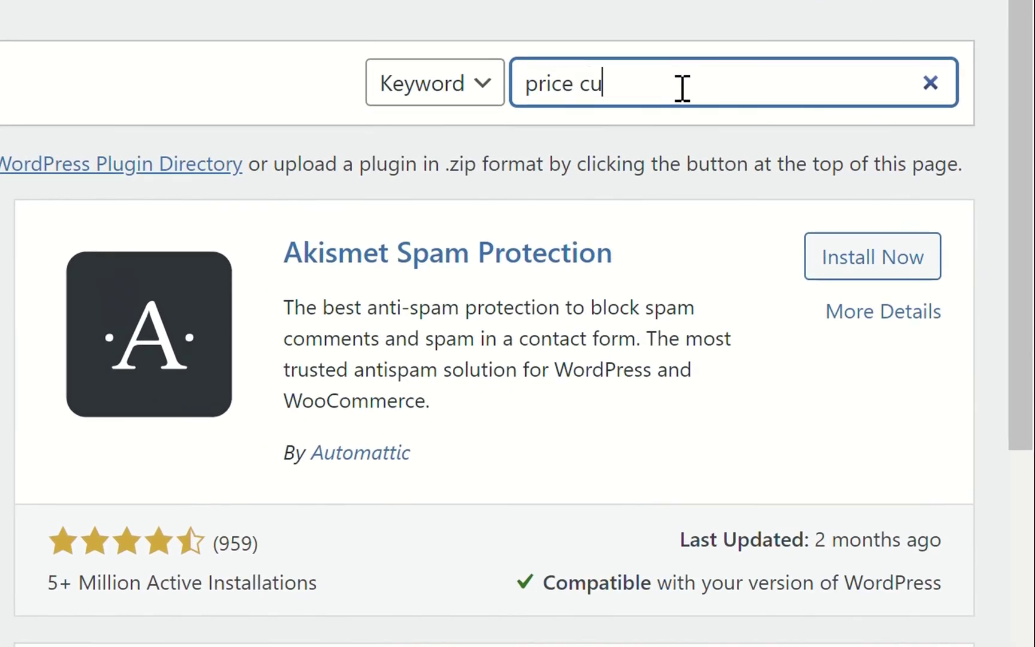
type("rrency")
key("Return")
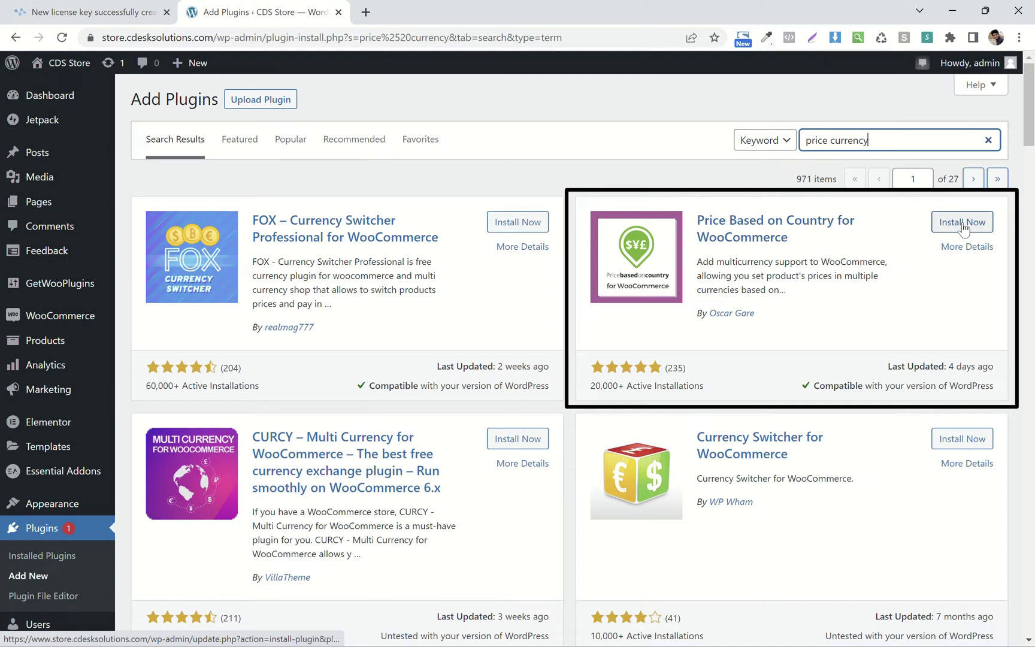
left_click(961, 222)
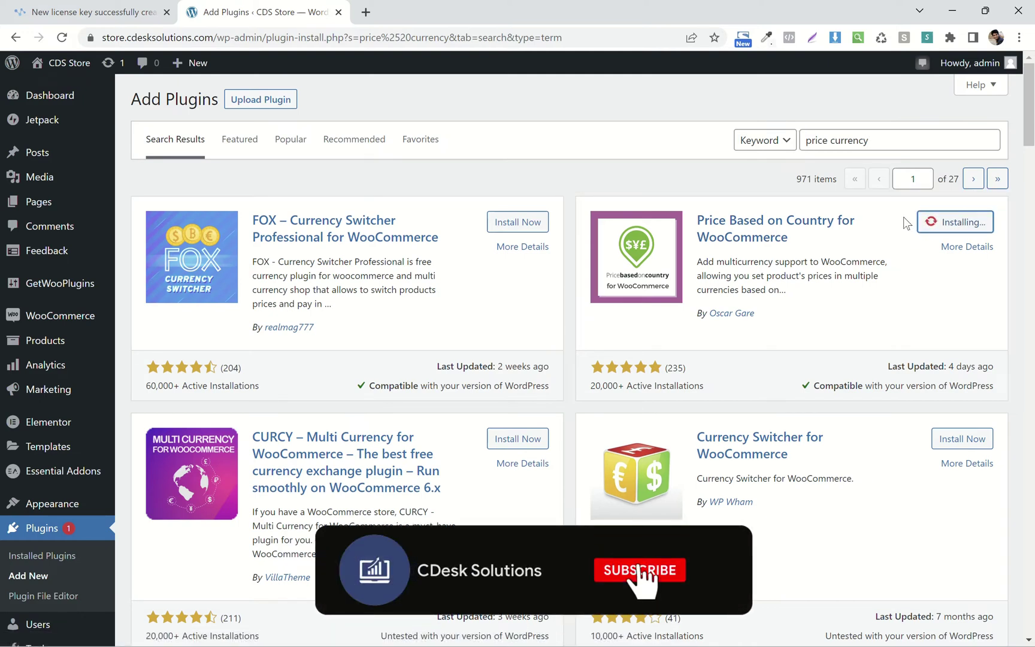
left_click(960, 227)
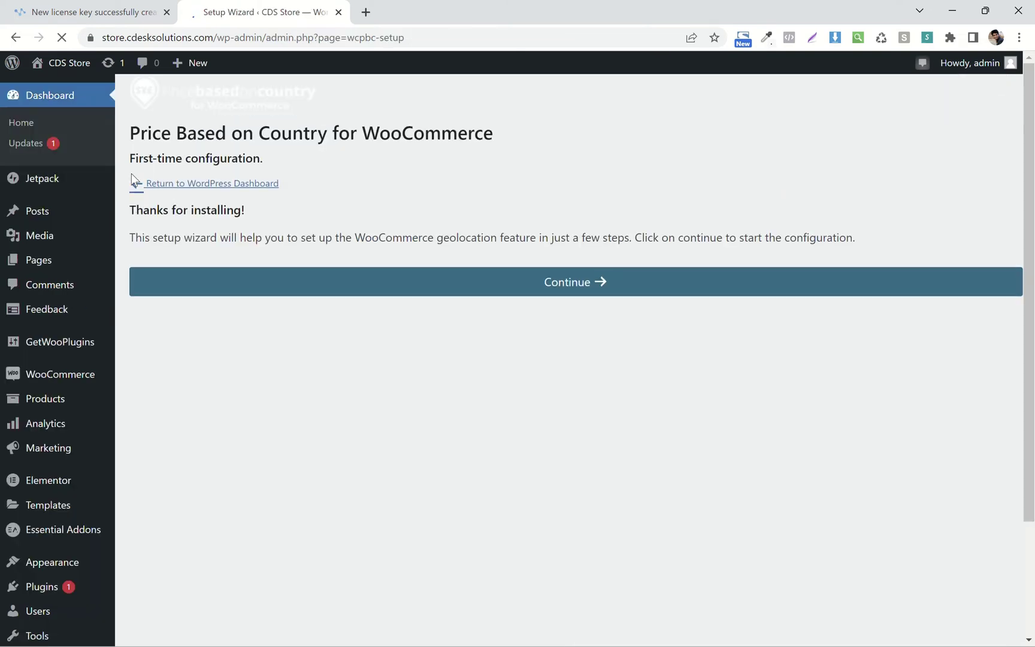
Step: Complete the setup wizard with Javascript/AJAX price loading on, then begin a new pricing zone
left_click(602, 284)
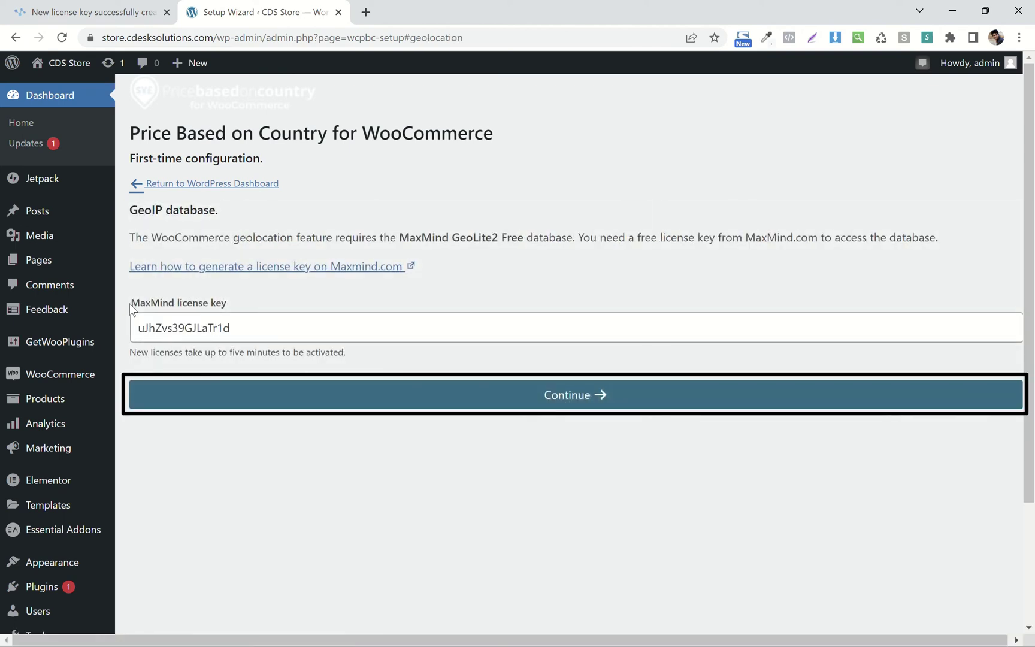
left_click(588, 399)
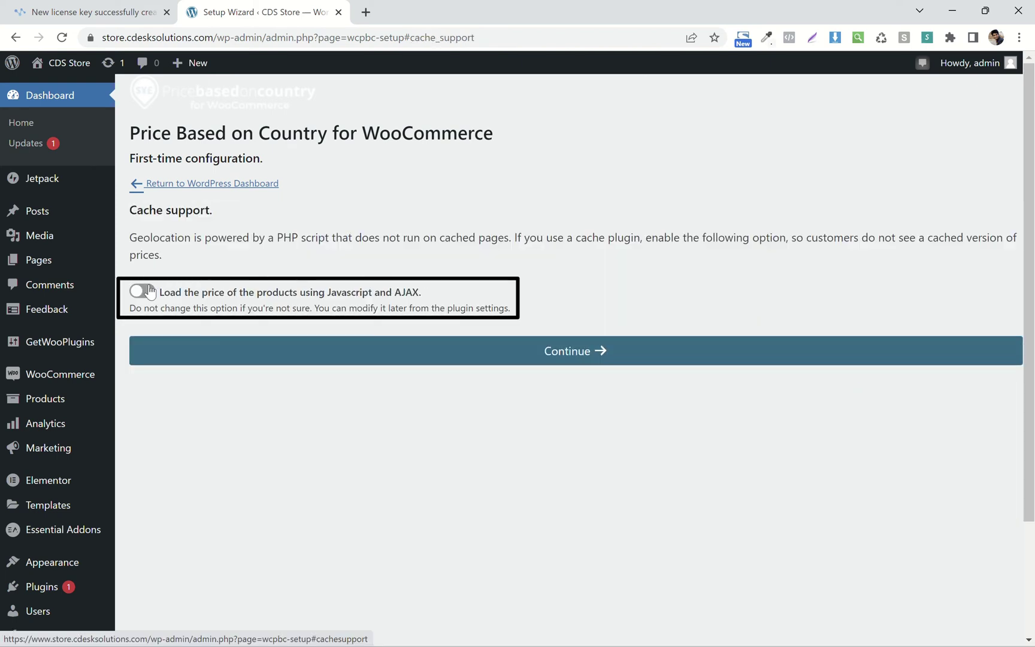
left_click(142, 291)
left_click(576, 356)
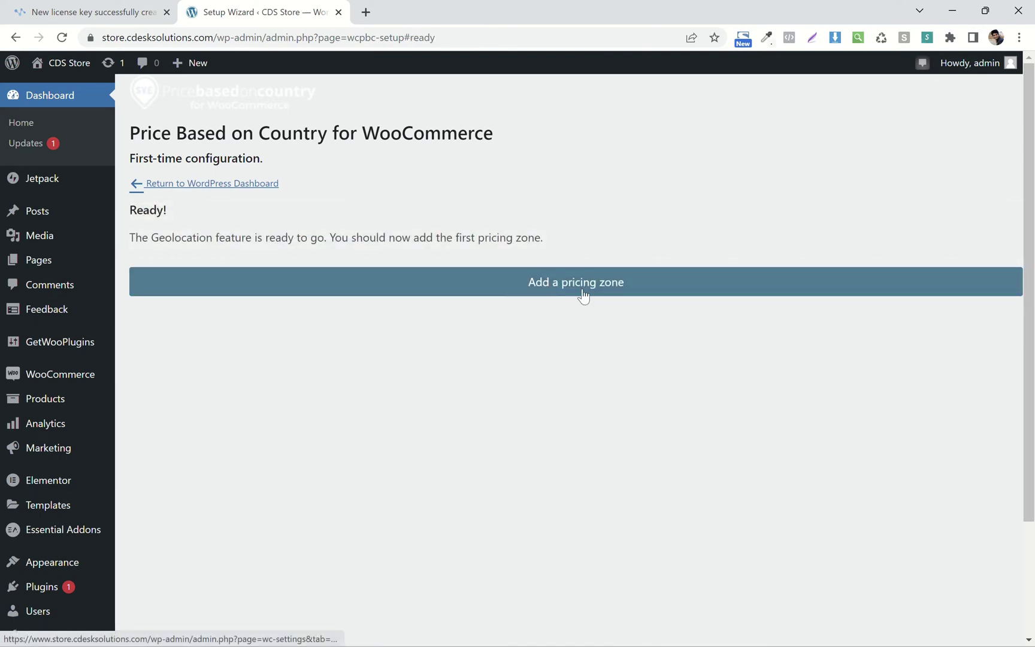
left_click(584, 285)
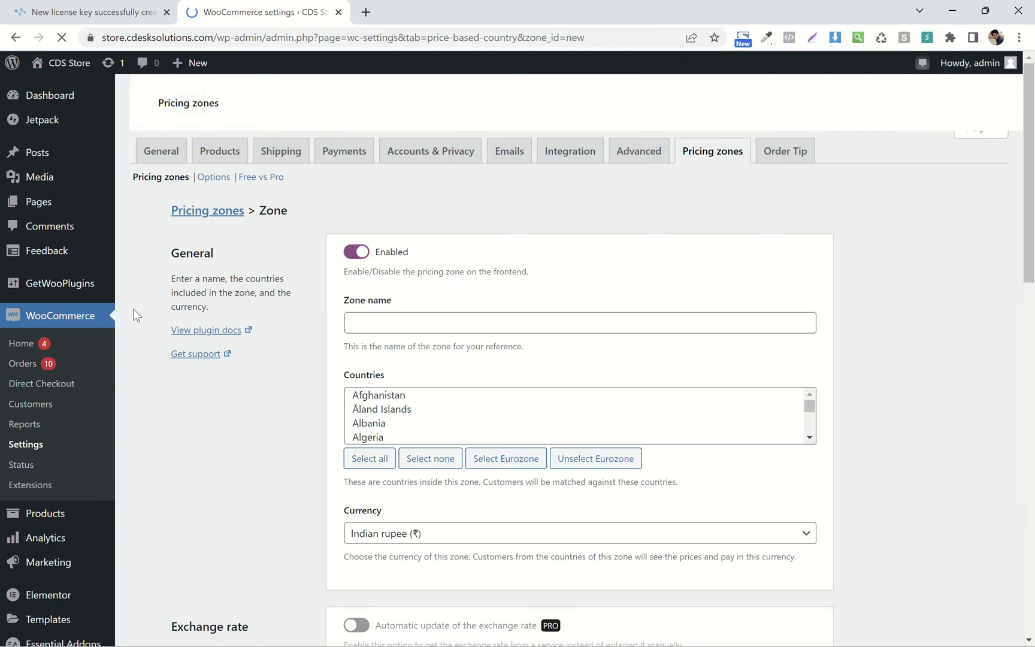
scroll(422, 270, "down", 2)
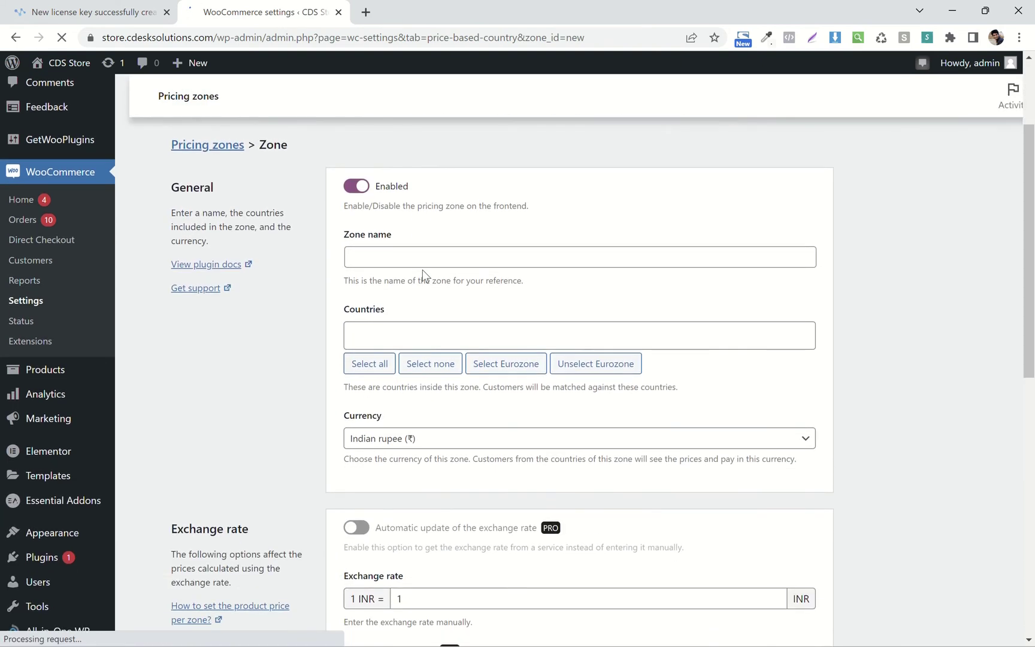
Step: Name the zone 'United States', add United States (US), and set US dollar currency
left_click(420, 257)
type("Un")
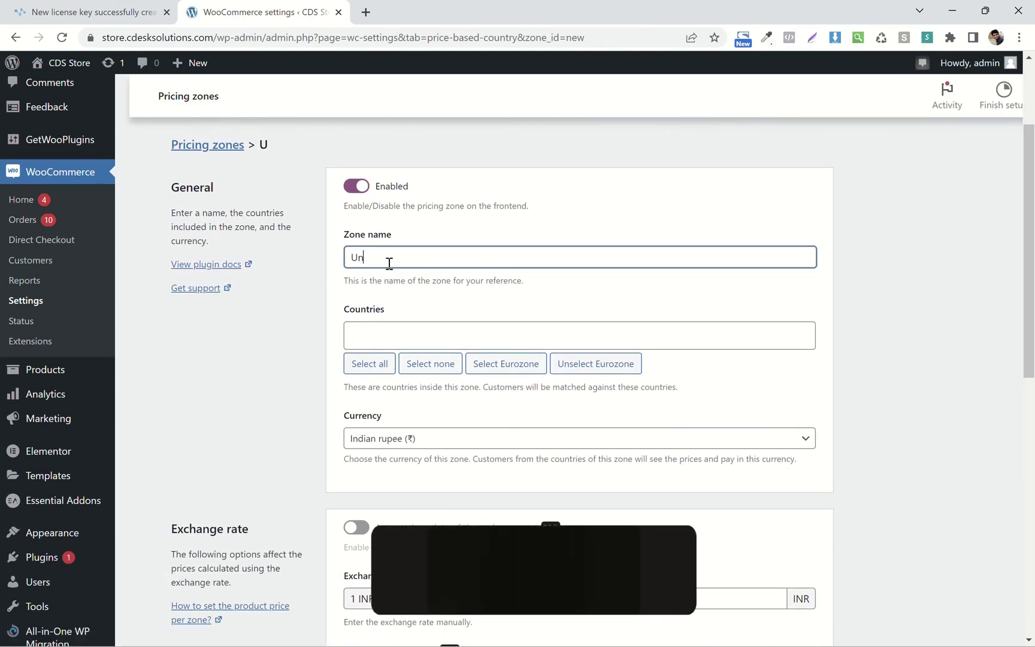
type("ited States")
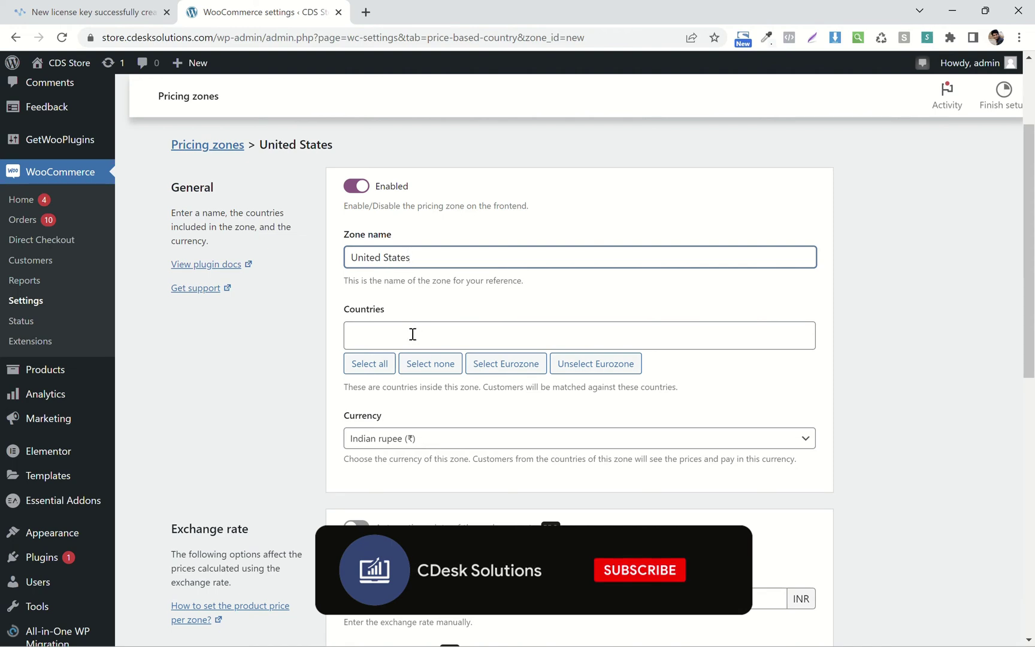
left_click(412, 334)
type("unite")
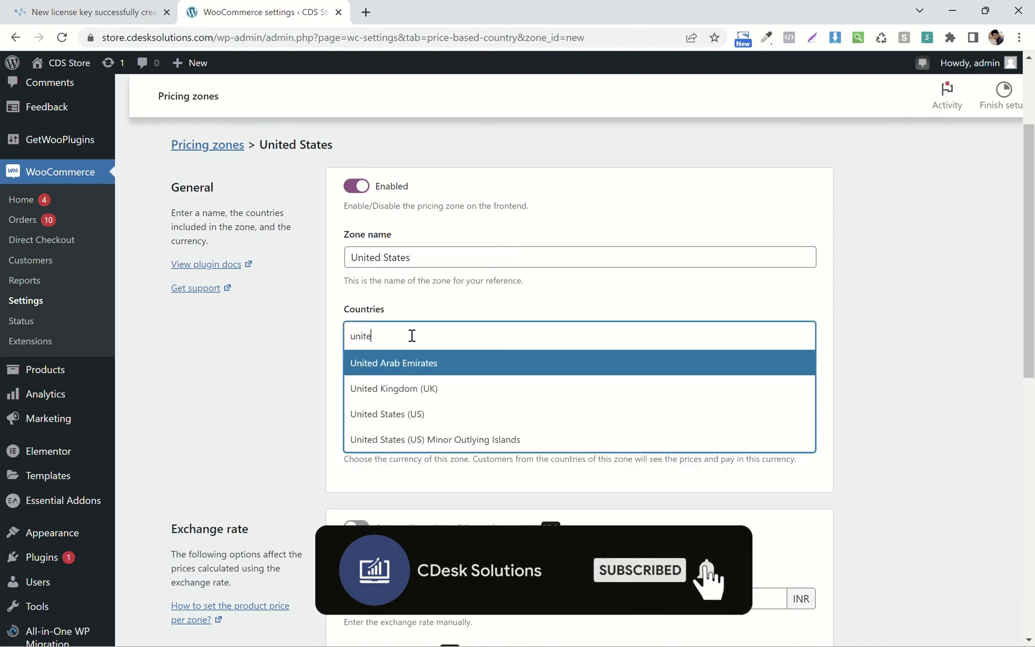
type("d")
left_click(387, 413)
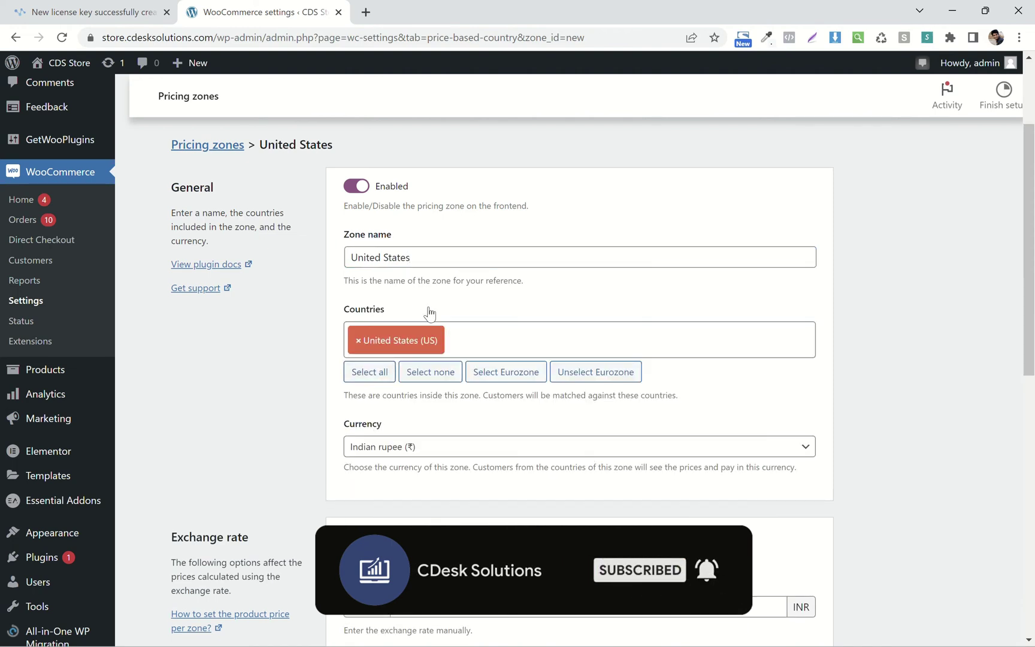
left_click(429, 447)
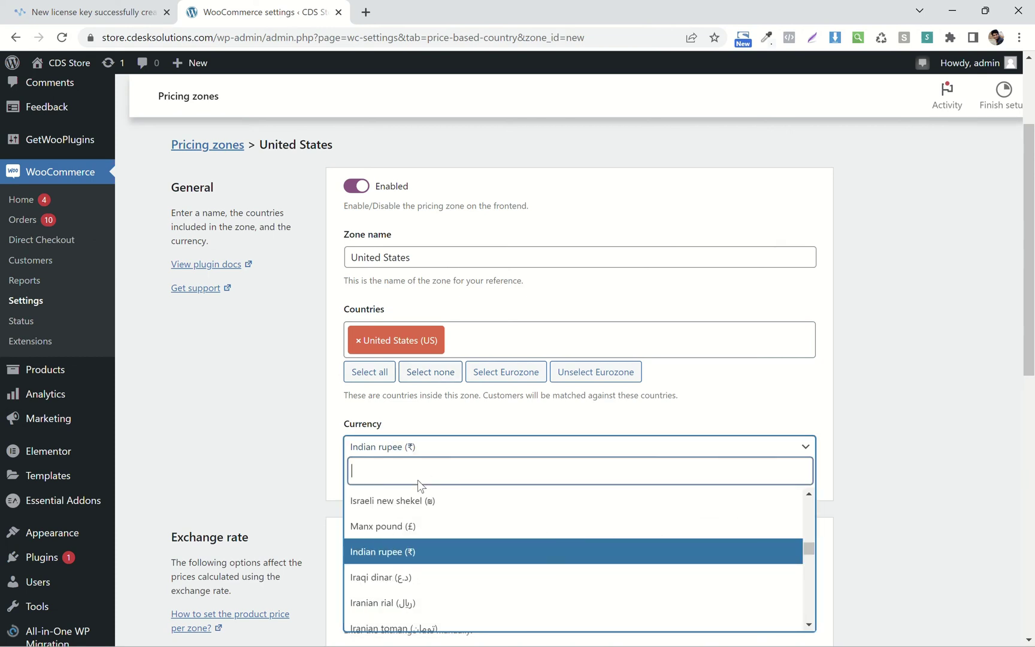
type("usd")
key("BackSpace")
key("BackSpace")
key("BackSpace")
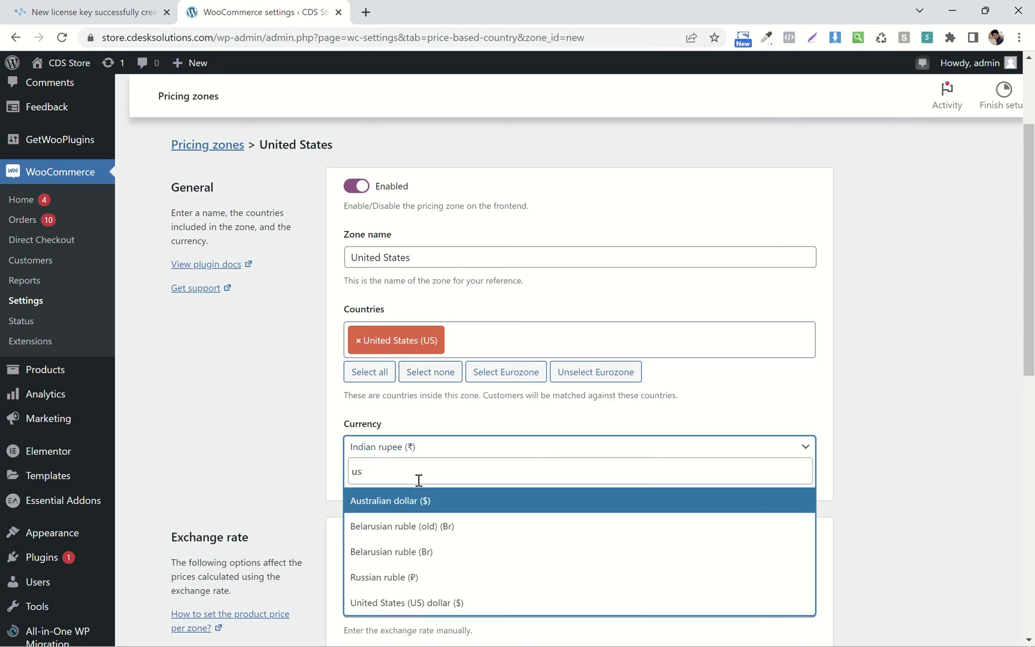
type("uni")
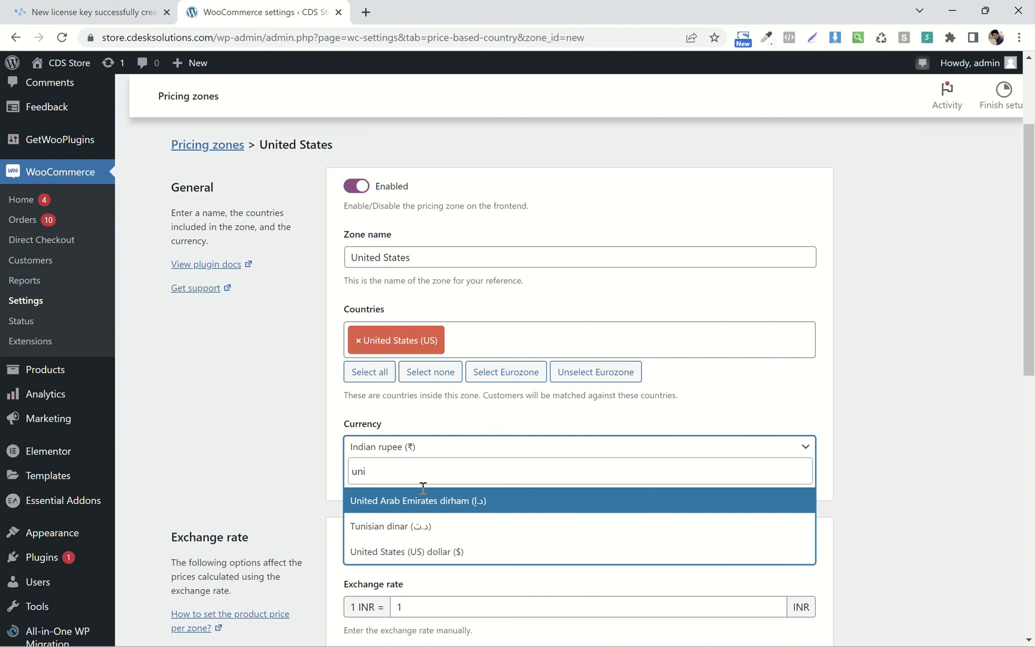
left_click(407, 551)
scroll(412, 418, "down", 3)
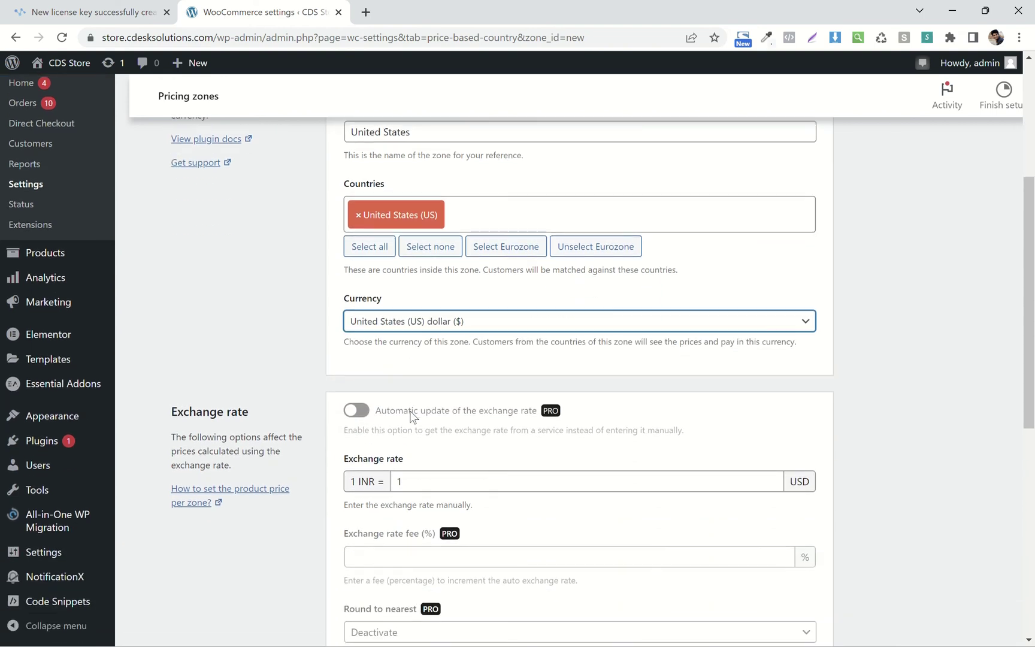
scroll(412, 418, "down", 2)
Step: Enter 0.1 as the United States zone's exchange rate and save the zone
left_click(411, 390)
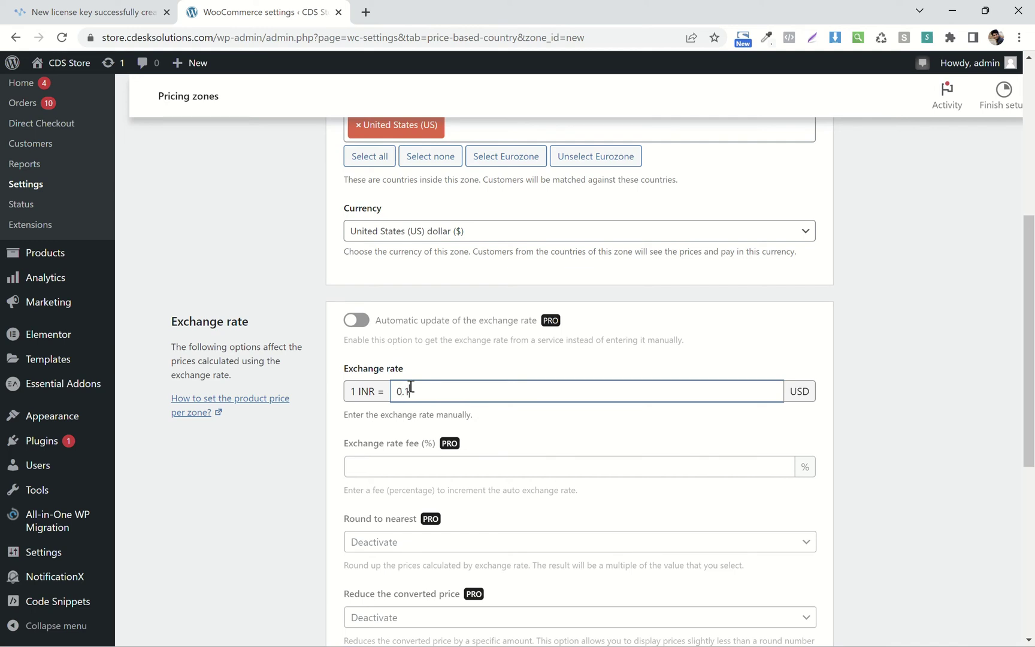
left_click(447, 364)
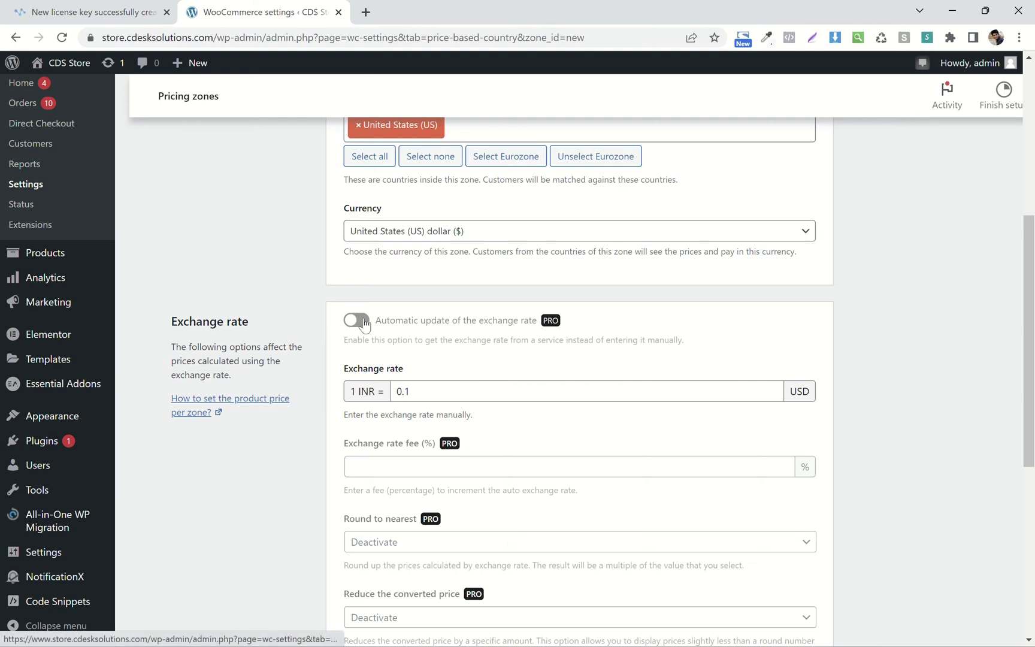
scroll(397, 365, "down", 3)
scroll(373, 368, "down", 1)
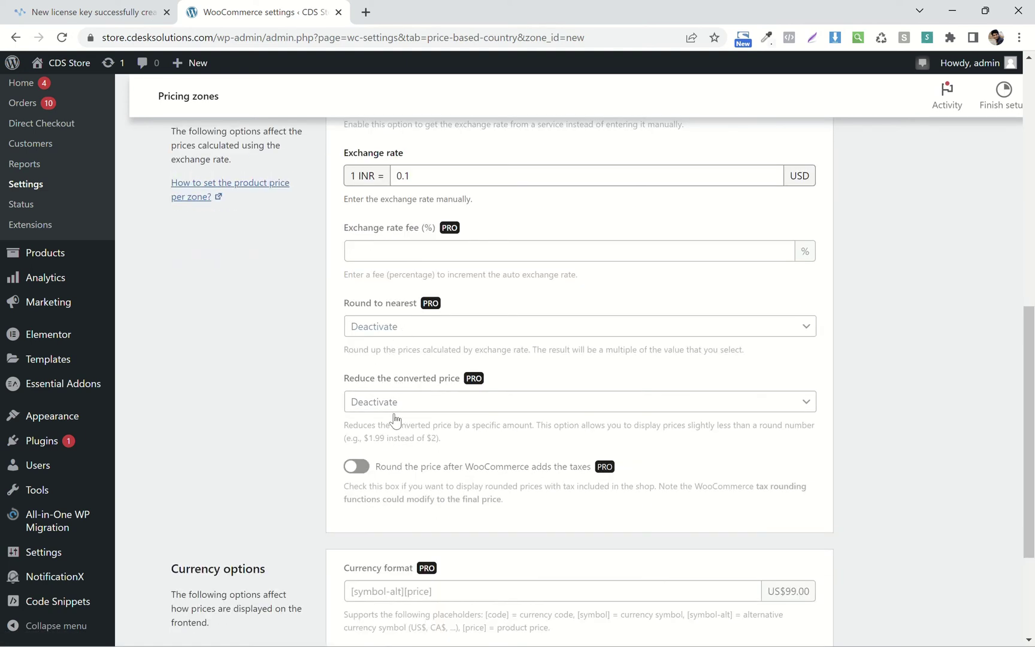
scroll(396, 418, "down", 1)
scroll(437, 453, "down", 2)
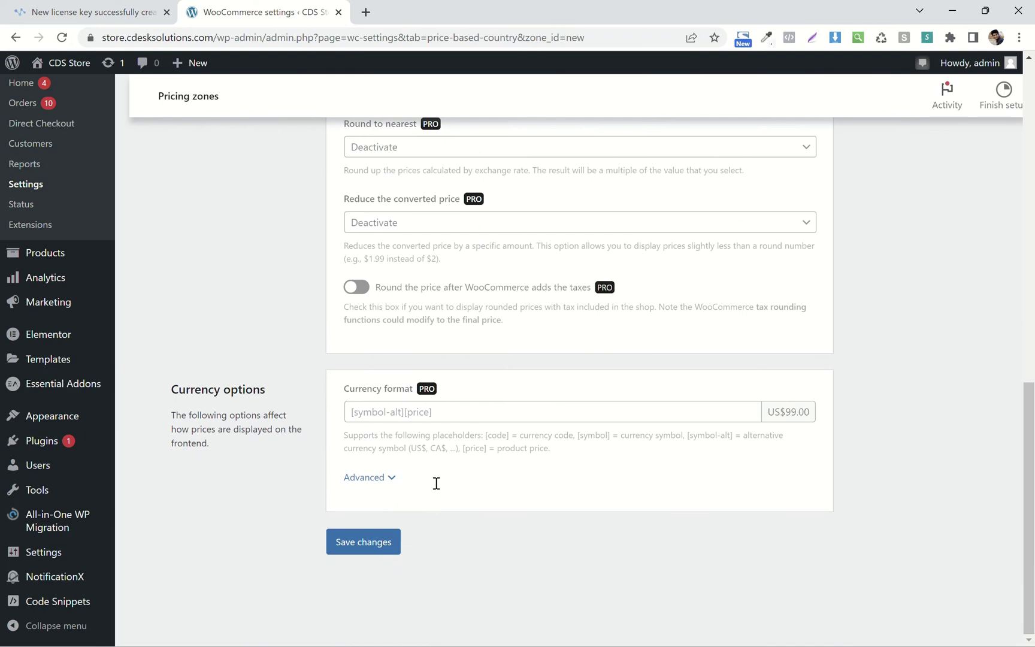
left_click(356, 542)
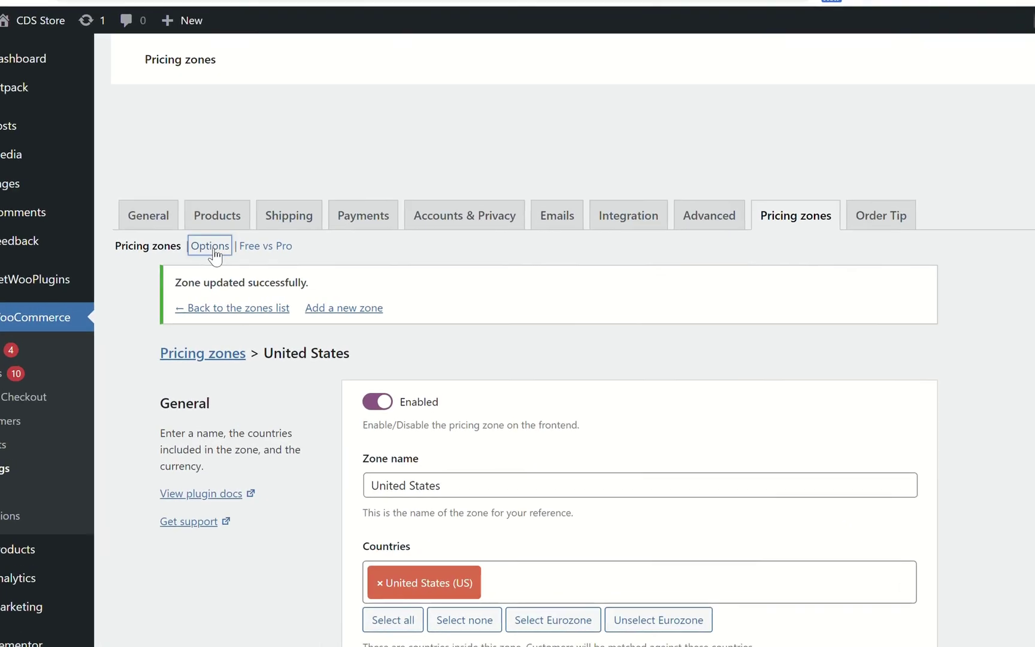
Step: In Price Based on Country Options, enable test mode with United States (US) as test country and save
left_click(214, 254)
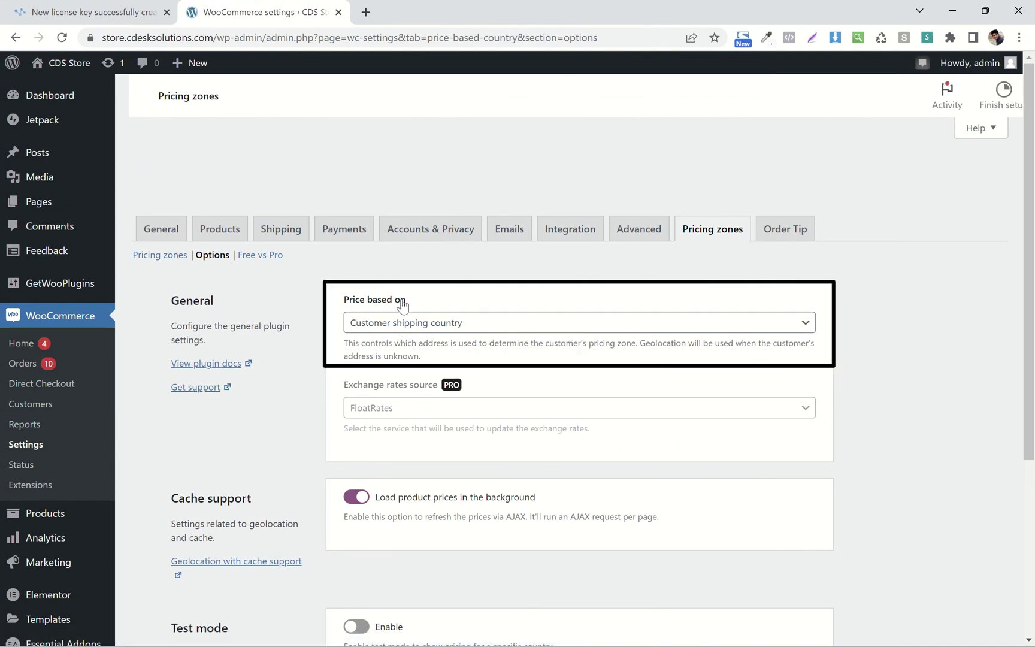
scroll(407, 418, "down", 3)
scroll(389, 418, "down", 2)
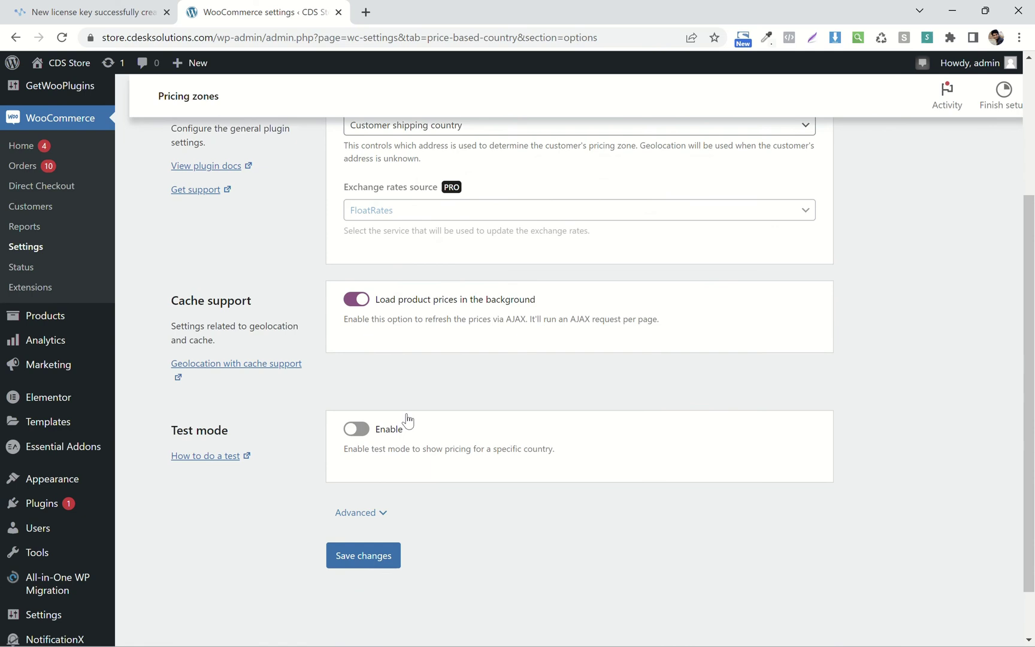
left_click(357, 411)
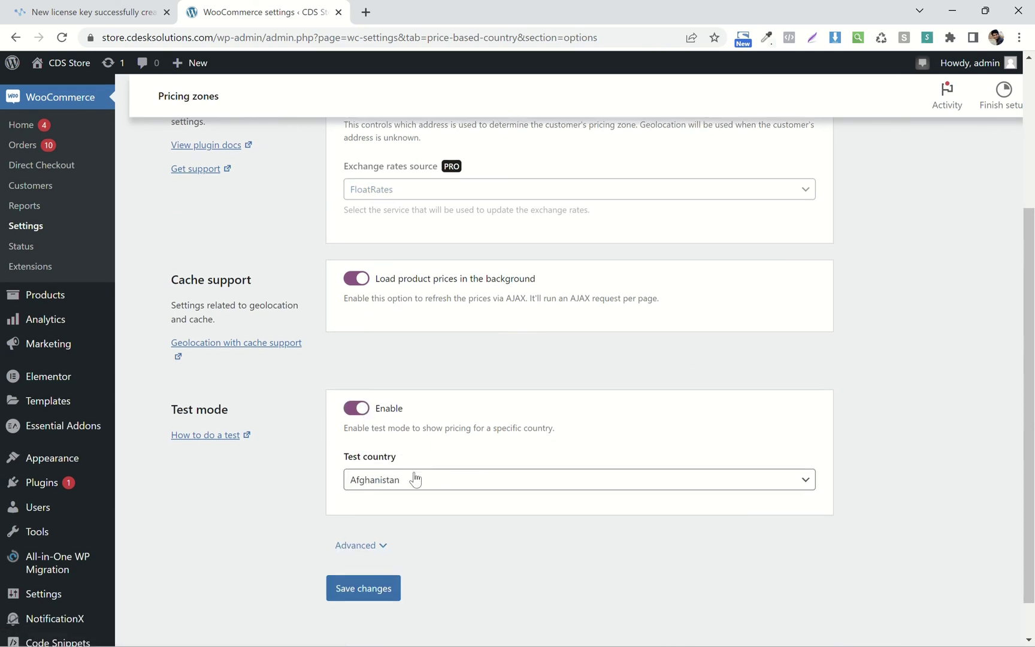
scroll(413, 436, "down", 1)
left_click(413, 436)
type("united")
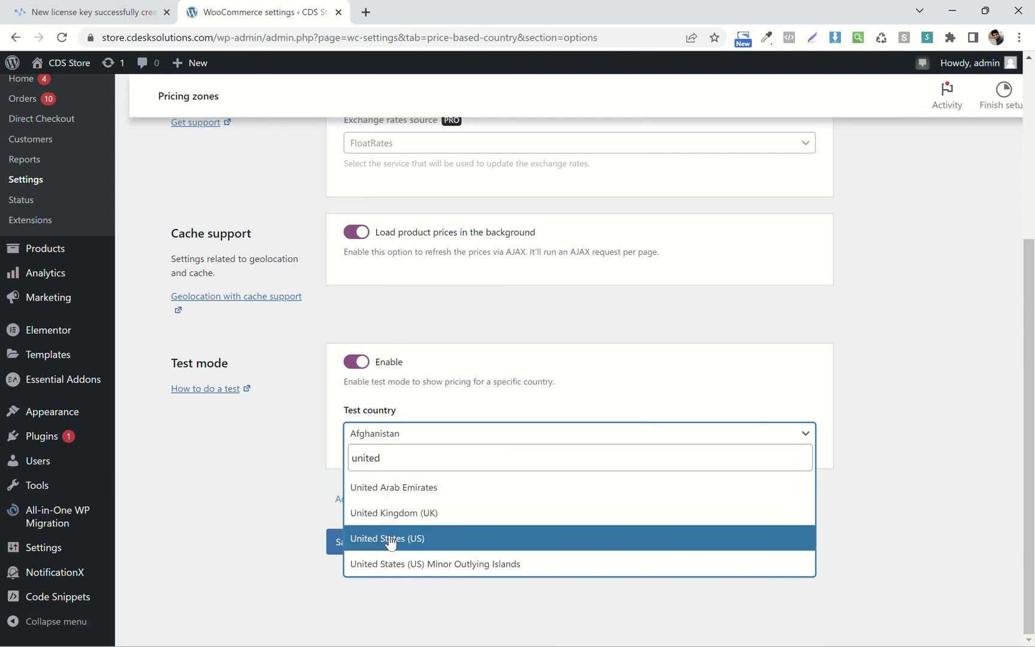
left_click(387, 537)
scroll(295, 472, "up", 1)
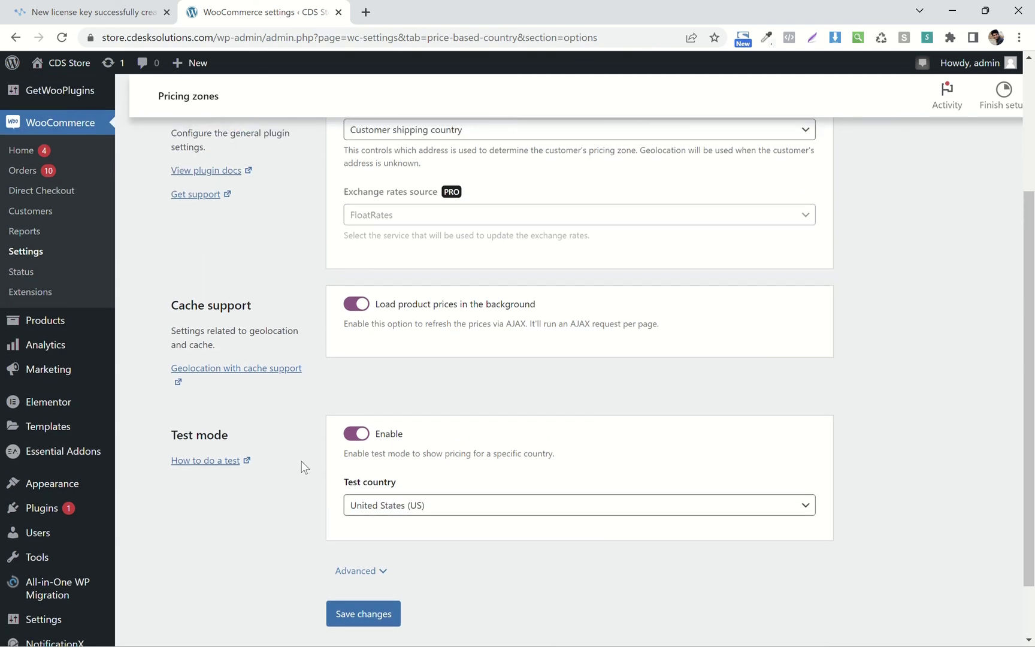
scroll(302, 453, "down", 1)
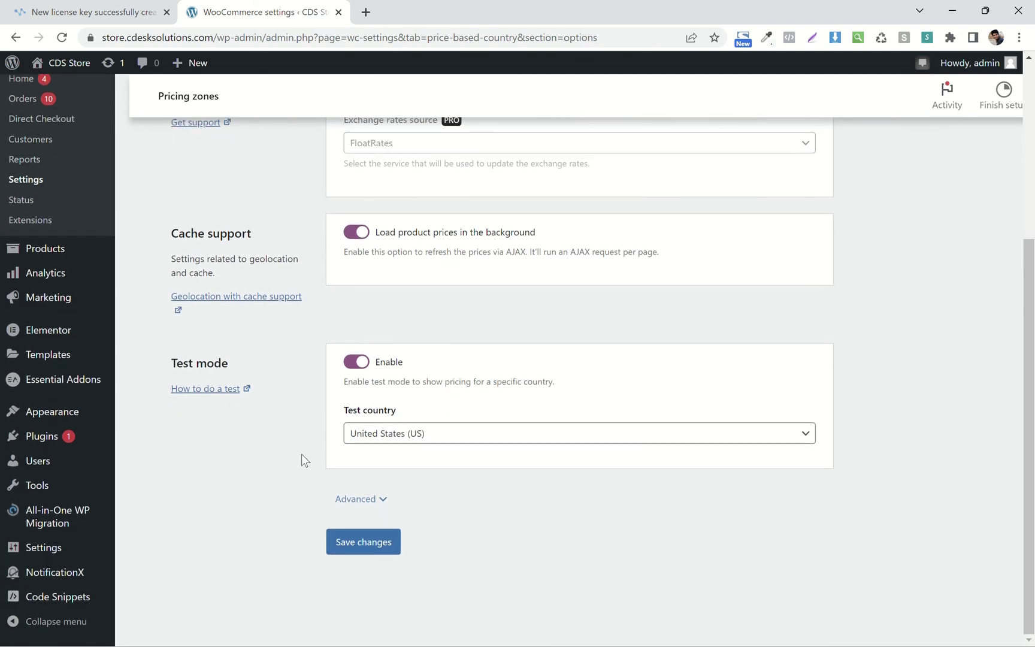
left_click(356, 543)
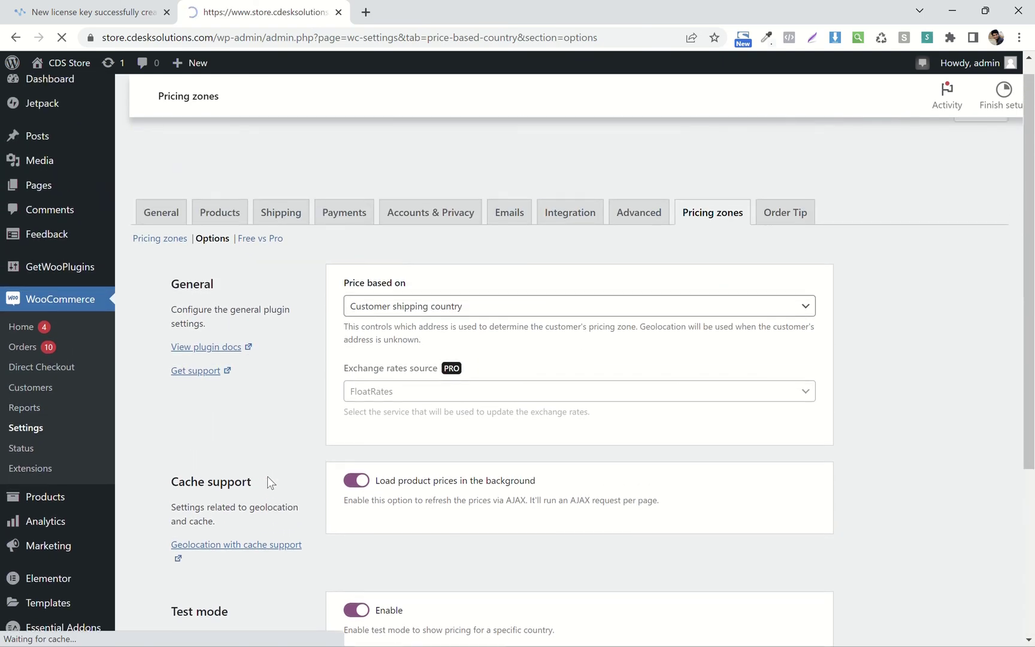
scroll(267, 476, "down", 3)
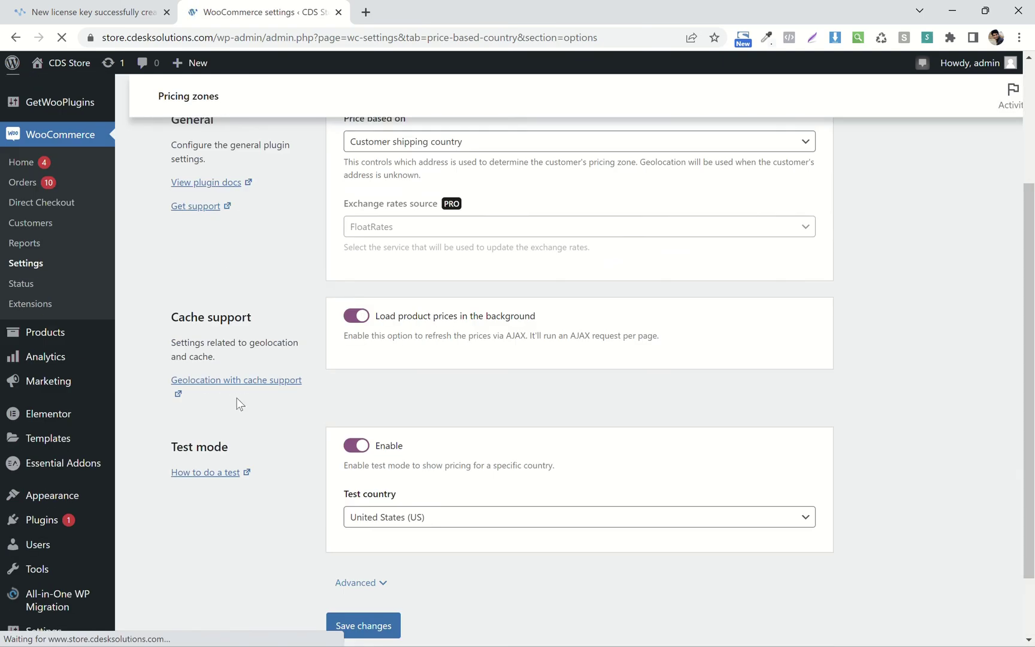
scroll(267, 476, "down", 2)
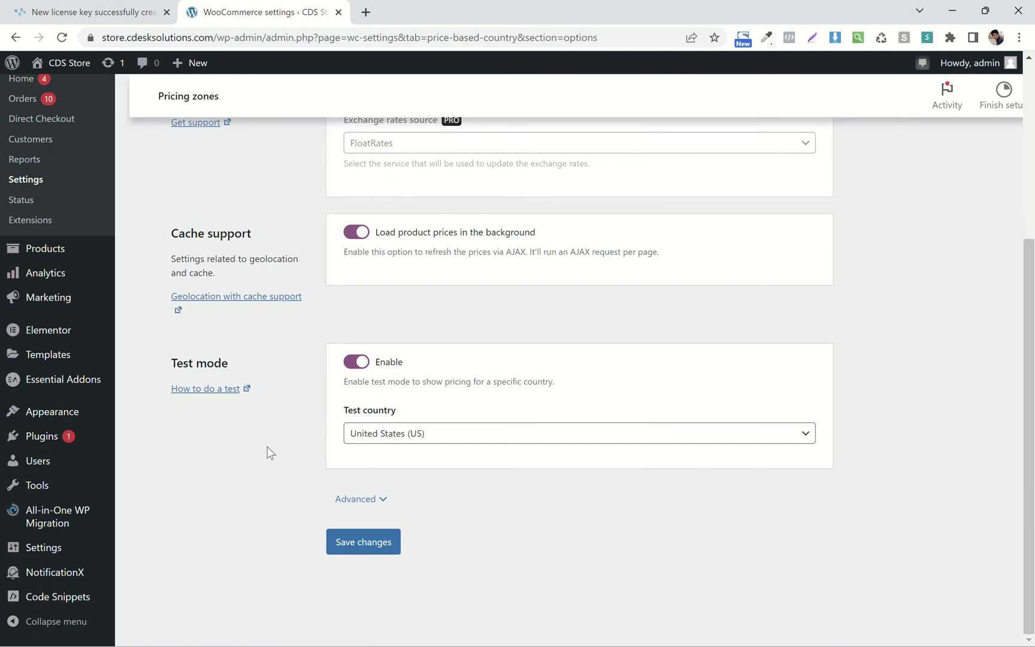
Step: In incognito on store.cdesksolutions.com, order the Order on Whatsapp Button to see its $9.90 checkout
key("ctrl+shift+n")
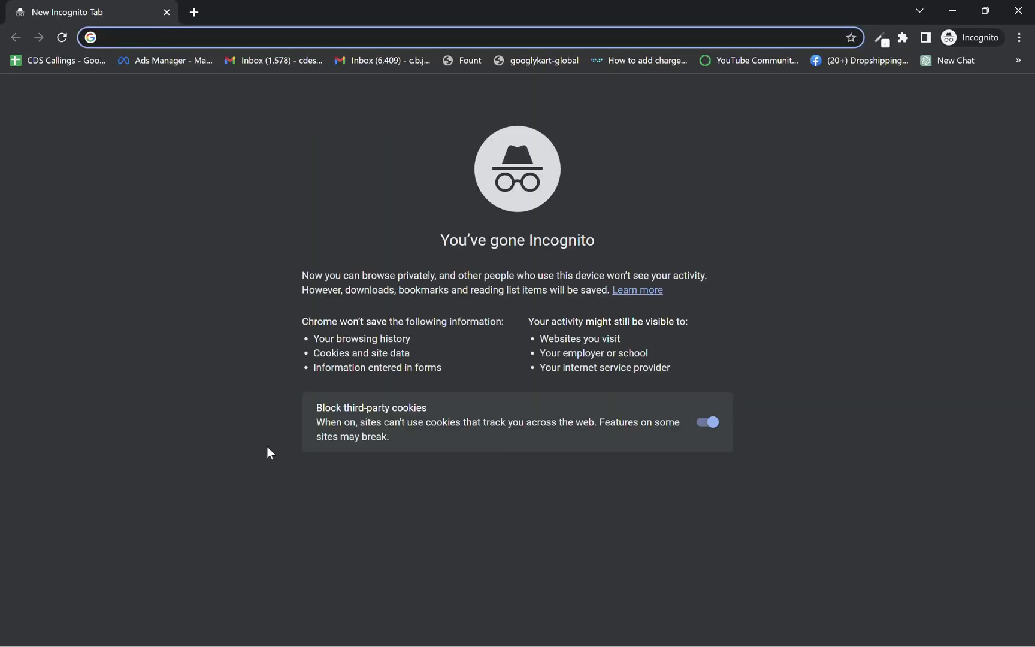
type("store.cdesksolutions.com")
key("Return")
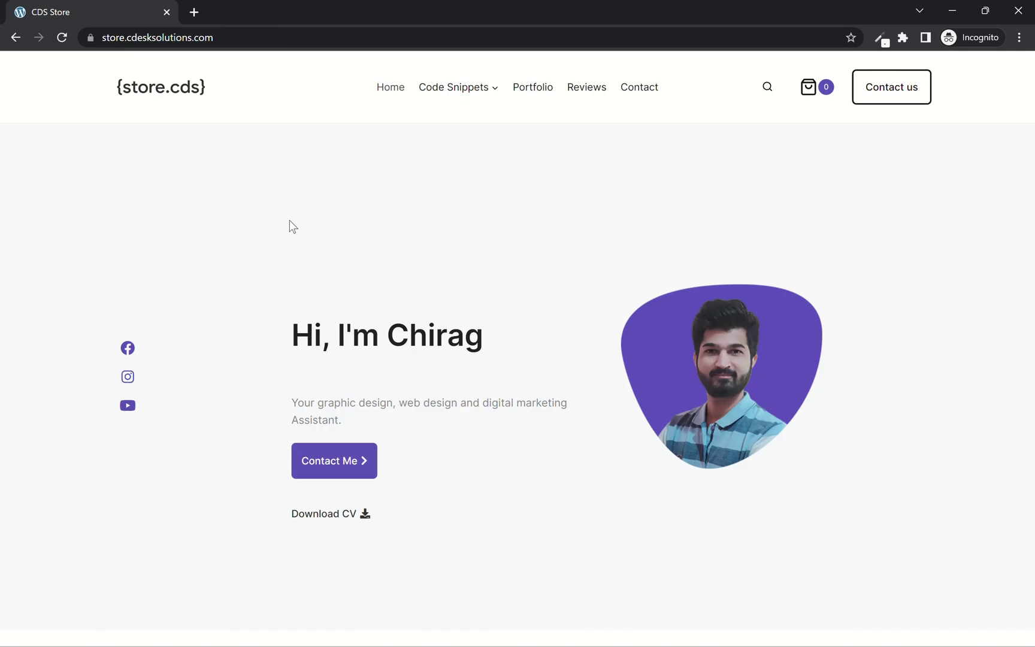
left_click(451, 90)
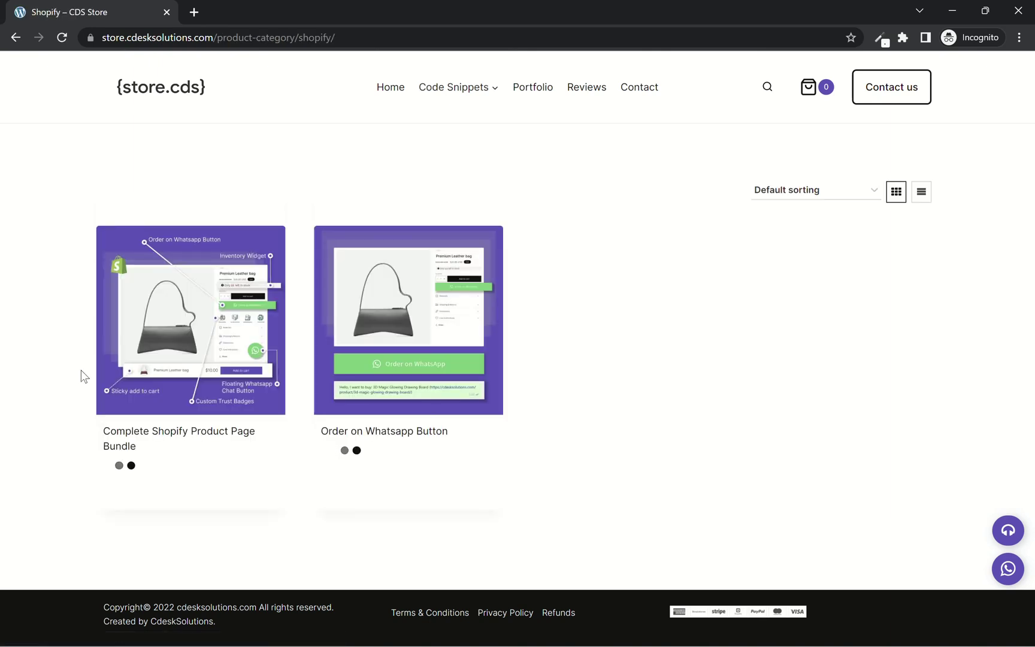
mouse_move(408, 360)
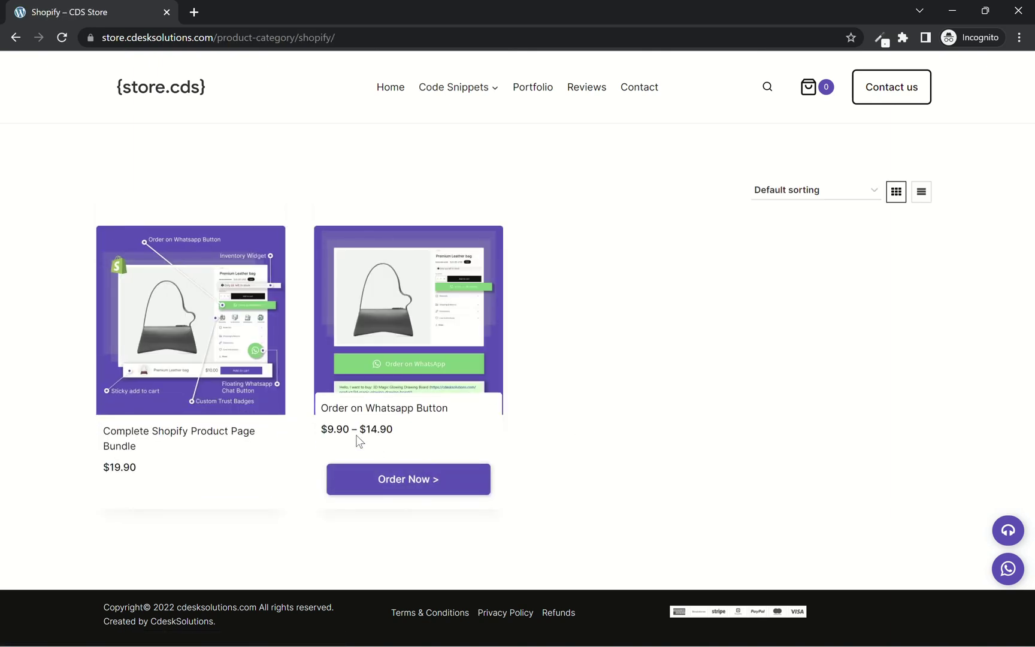
left_click(372, 432)
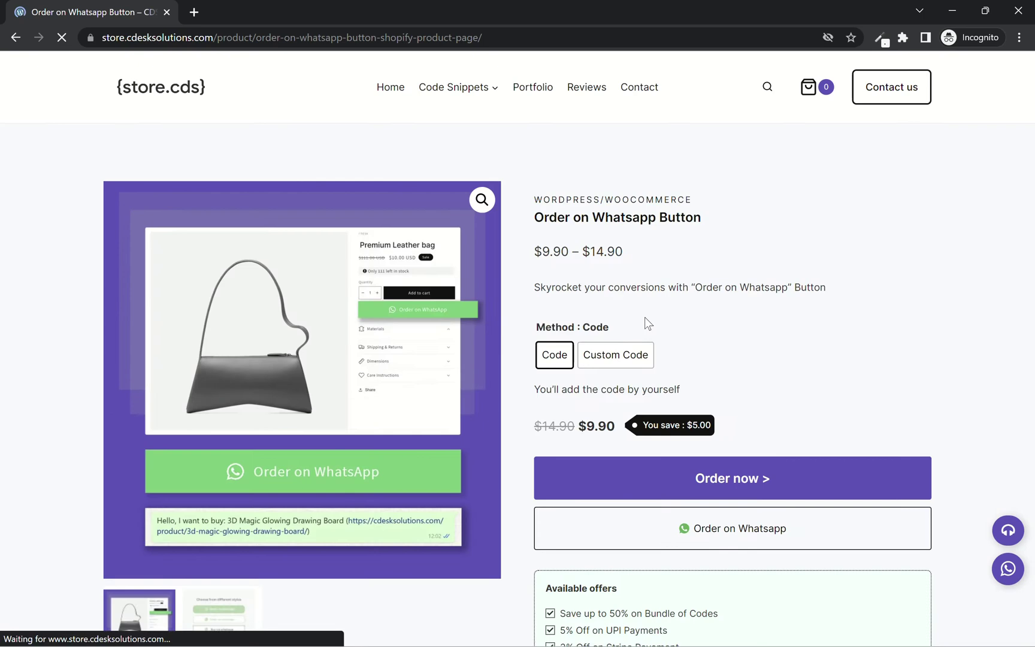
scroll(517, 419, "down", 1)
scroll(517, 420, "up", 2)
left_click(731, 475)
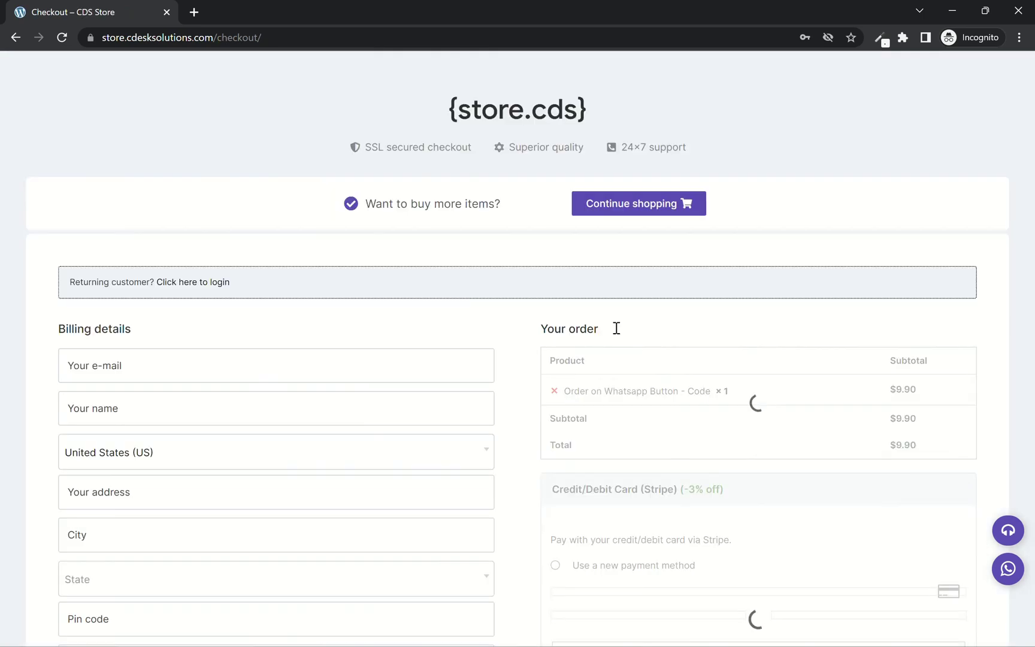
scroll(512, 353, "down", 2)
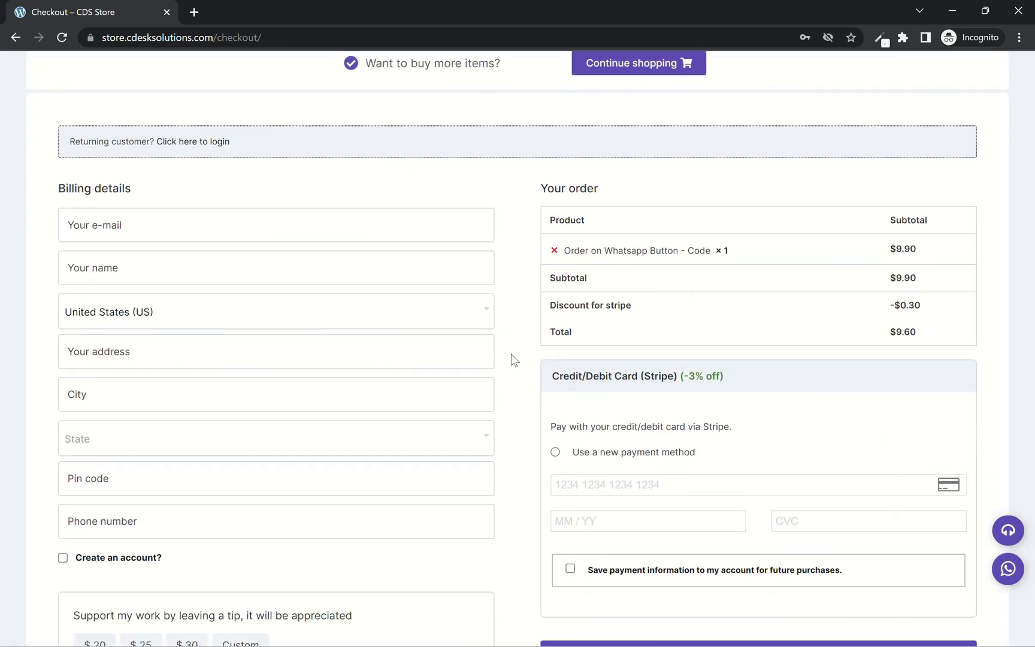
scroll(512, 353, "down", 1)
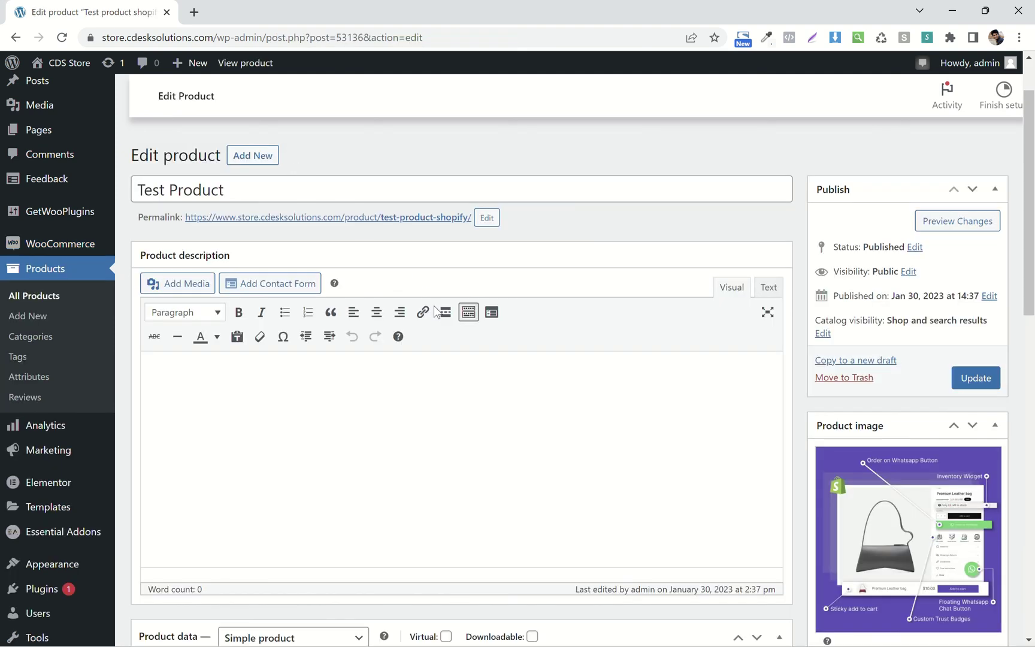
scroll(437, 304, "down", 5)
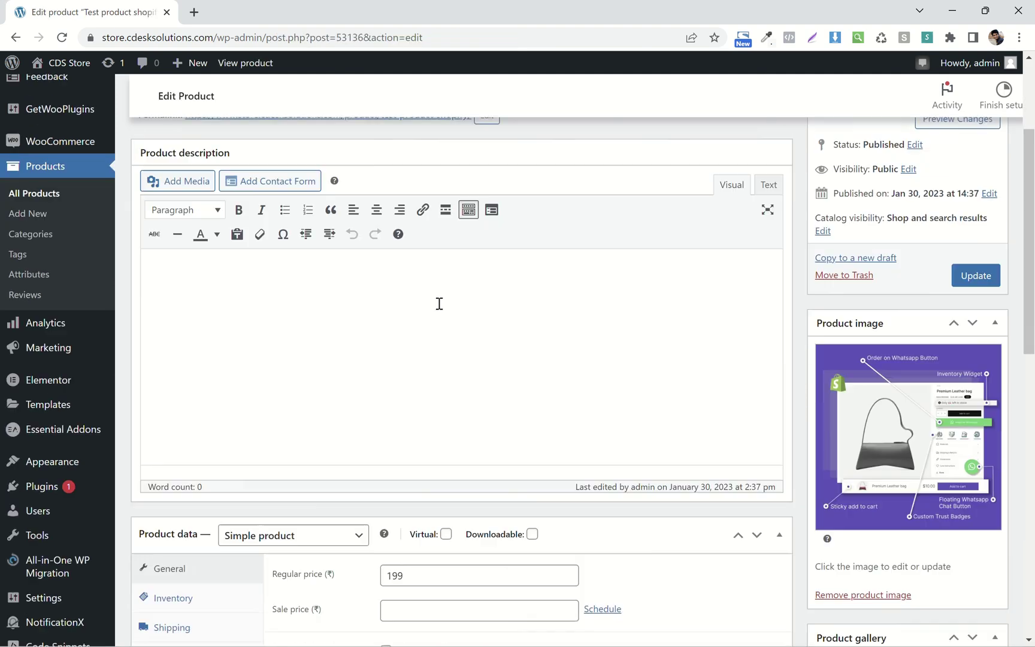
scroll(439, 304, "down", 5)
scroll(438, 304, "down", 3)
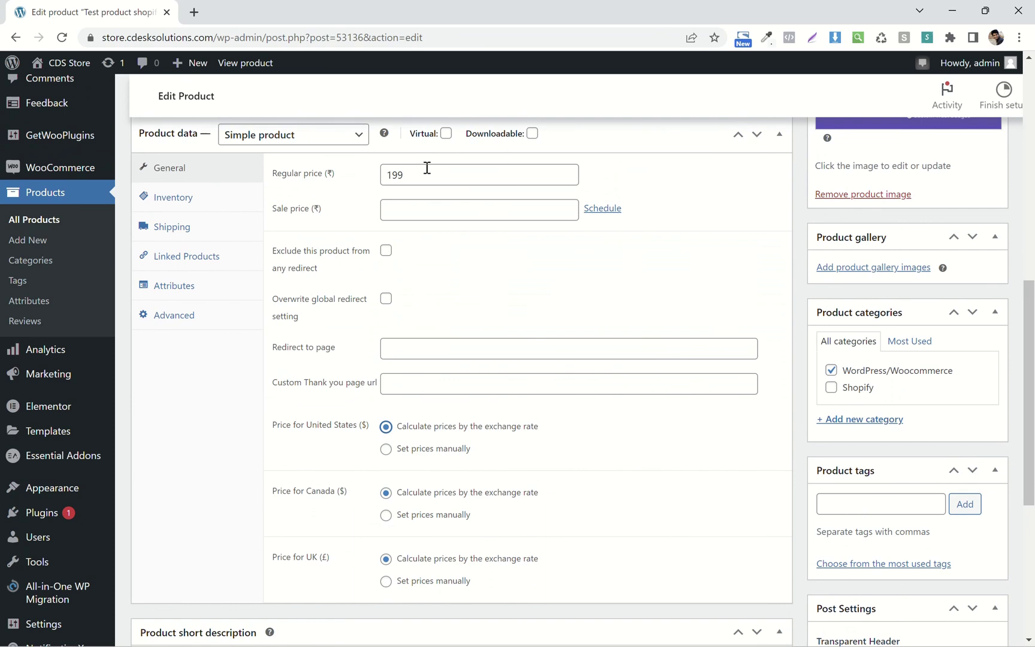
scroll(447, 389, "down", 1)
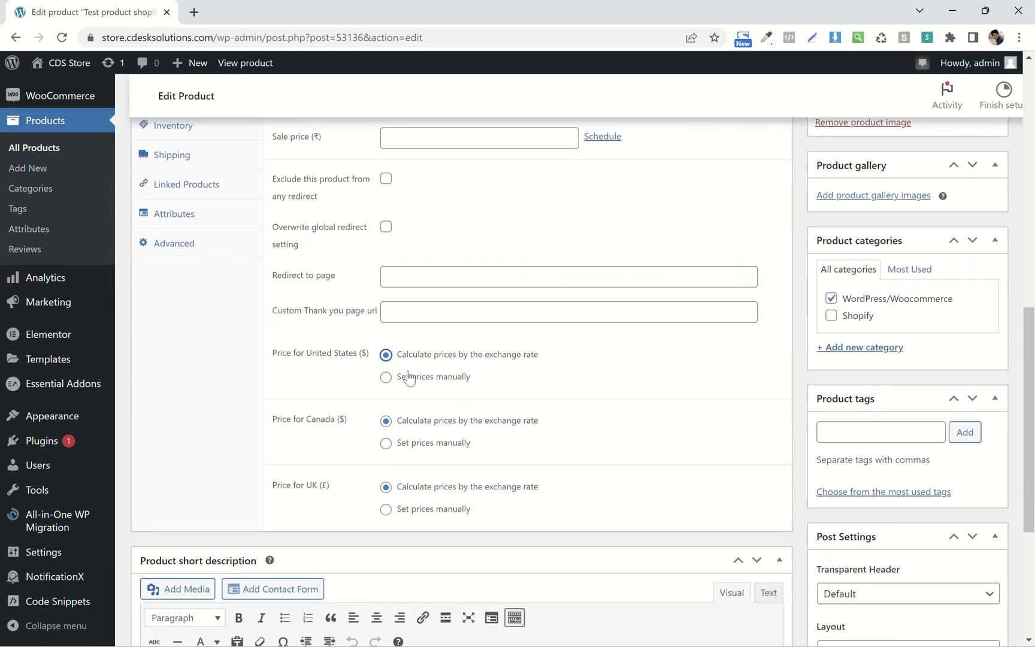
Step: Choose Set prices manually for United States and enter a 9.95 regular price
left_click(426, 378)
scroll(359, 417, "down", 1)
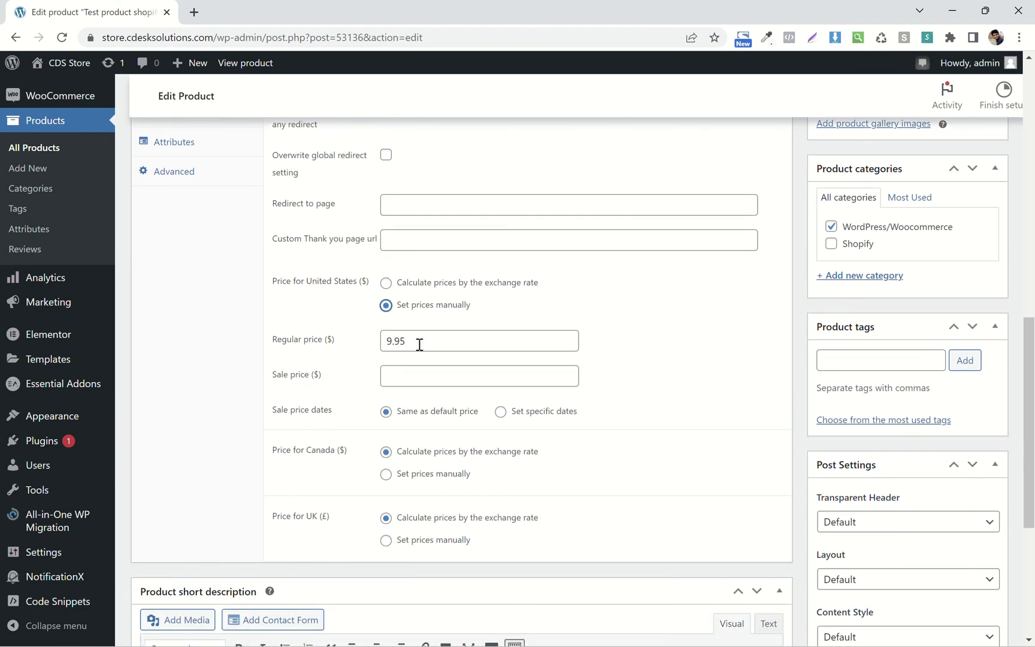
left_click(405, 378)
left_click(406, 344)
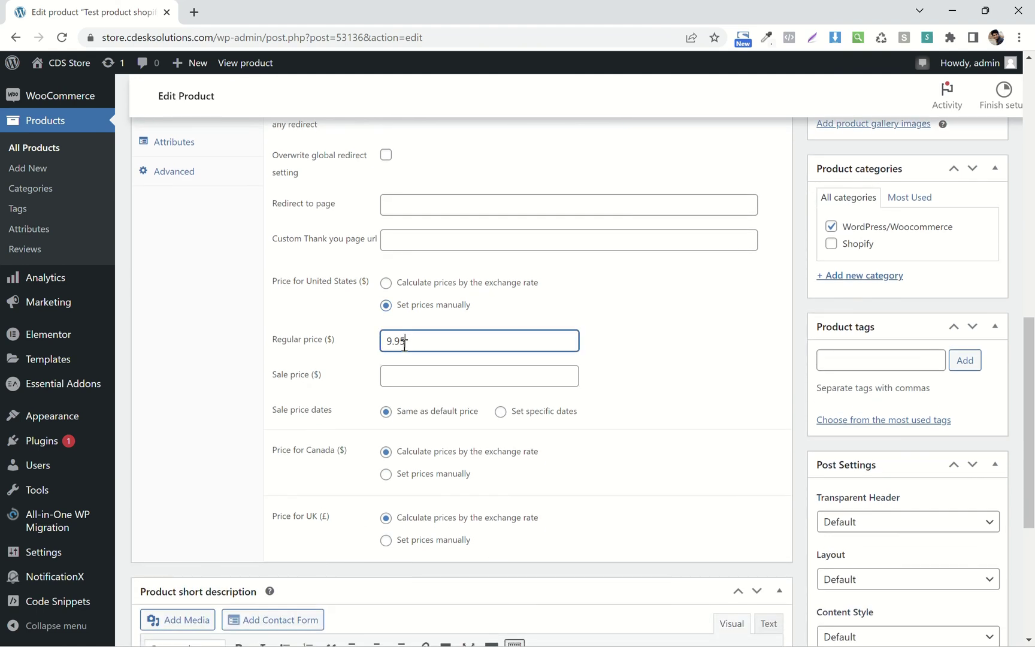